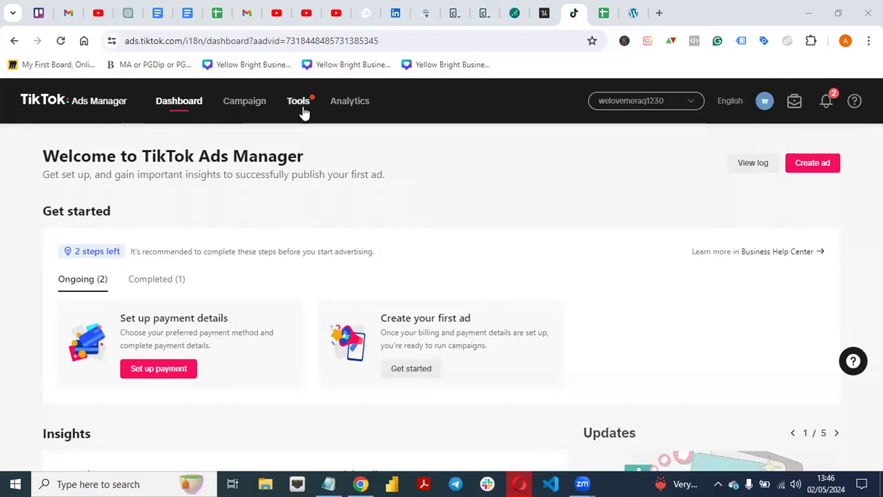
- Glance at the WordPress dashboard, return to TikTok Ads Manager, and reveal the Tools menu
{"action": "mouse_move", "coordinate": [348, 100]}
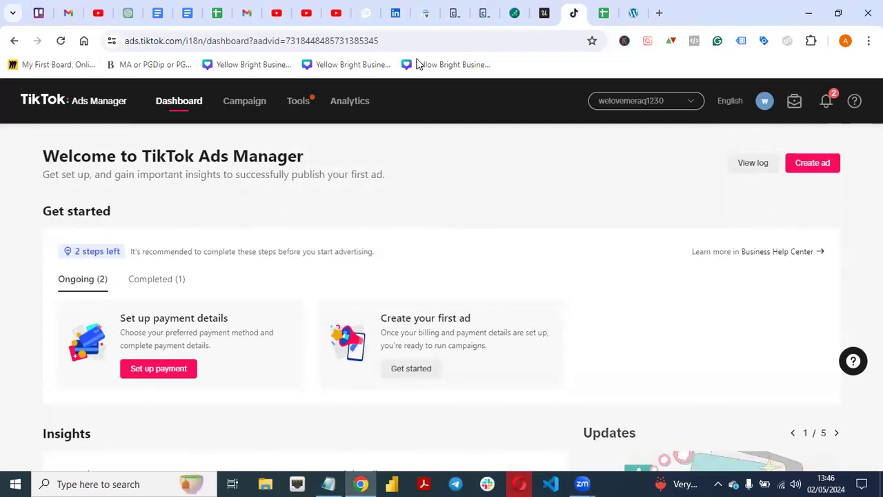
{"action": "left_click", "coordinate": [633, 13]}
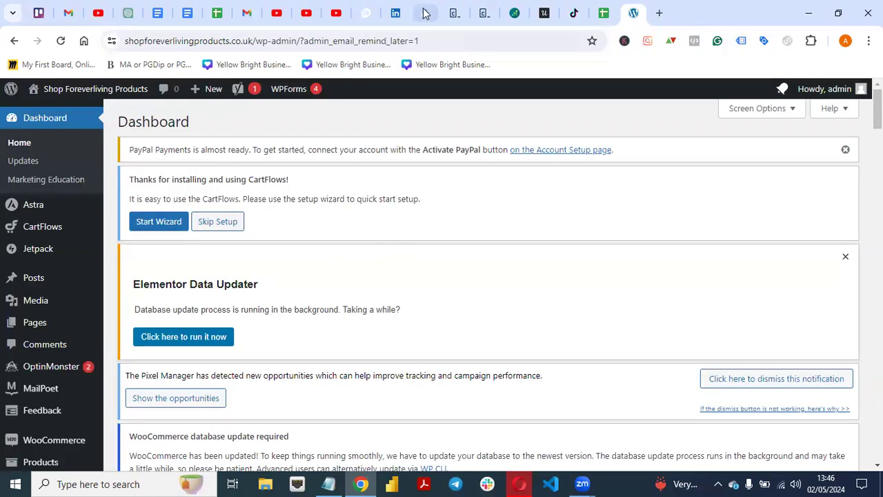
{"action": "left_click", "coordinate": [573, 14]}
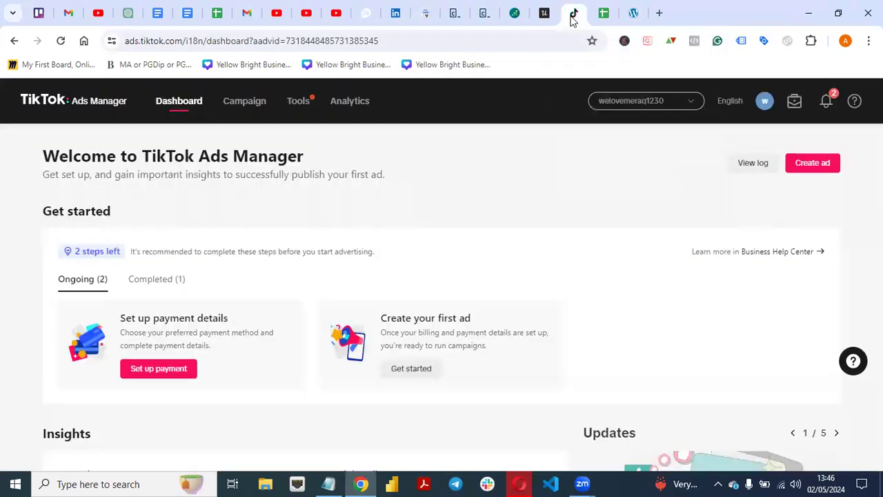
{"action": "mouse_move", "coordinate": [293, 109]}
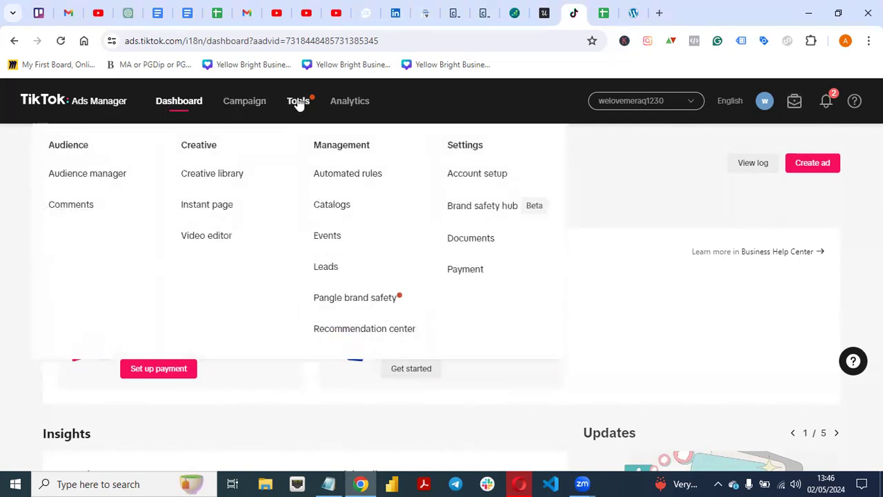
- Go to Tools > Events, manage Web Events, and start a new pixel with Create pixel
{"action": "left_click", "coordinate": [327, 238]}
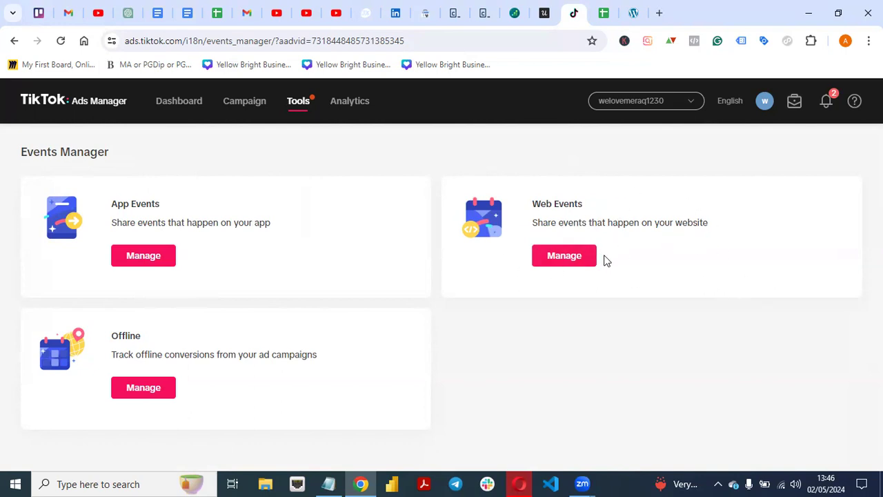
{"action": "left_click", "coordinate": [560, 256]}
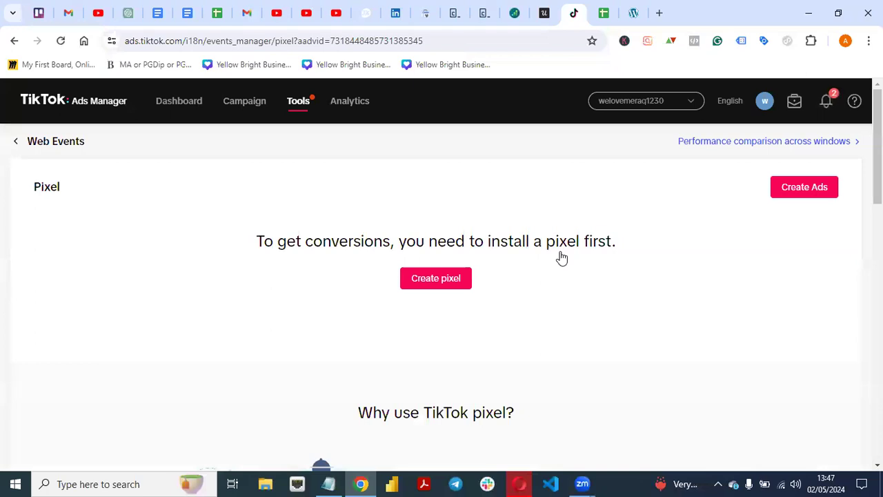
{"action": "left_click", "coordinate": [432, 293]}
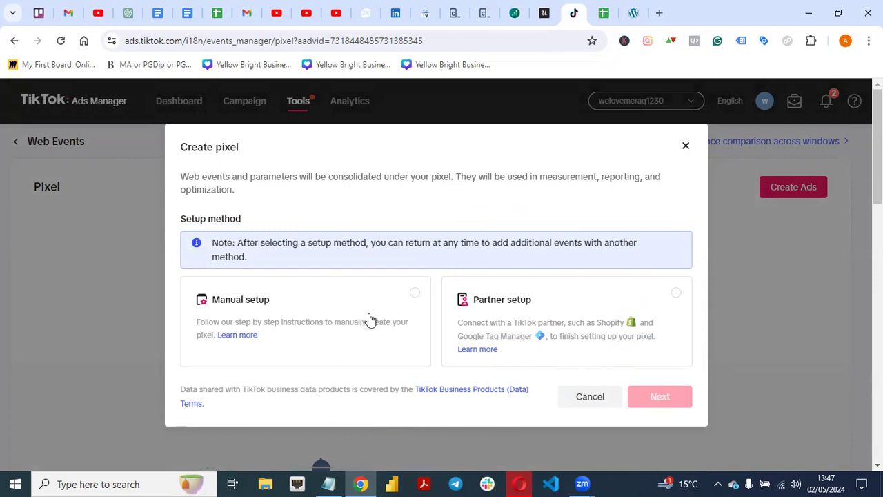
- Create a Manual setup pixel named 'Forever'
{"action": "left_click", "coordinate": [402, 307]}
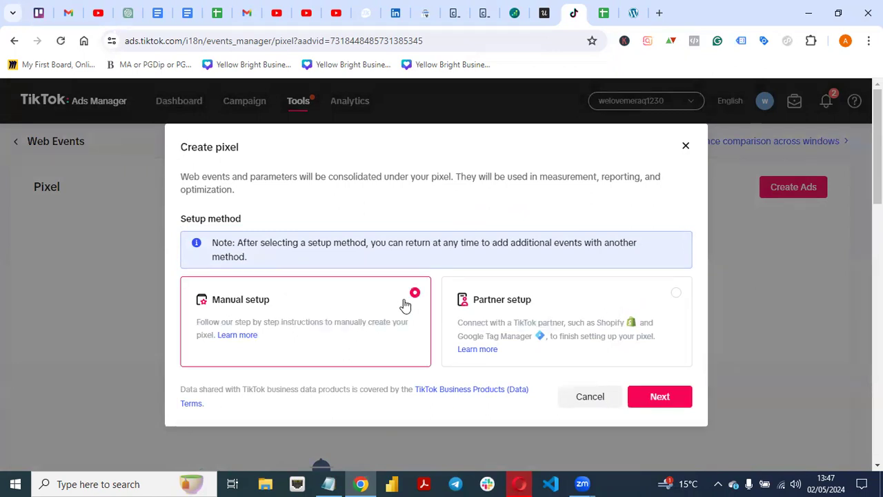
{"action": "left_click", "coordinate": [662, 397]}
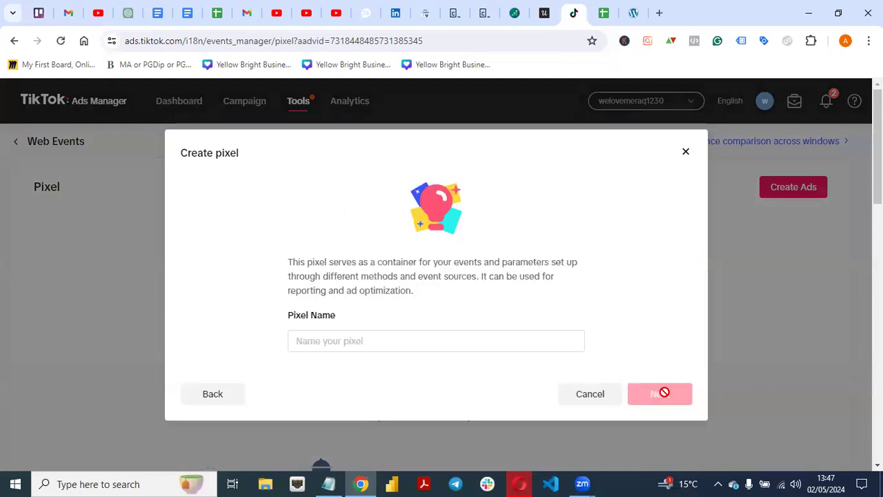
{"action": "left_click", "coordinate": [439, 343]}
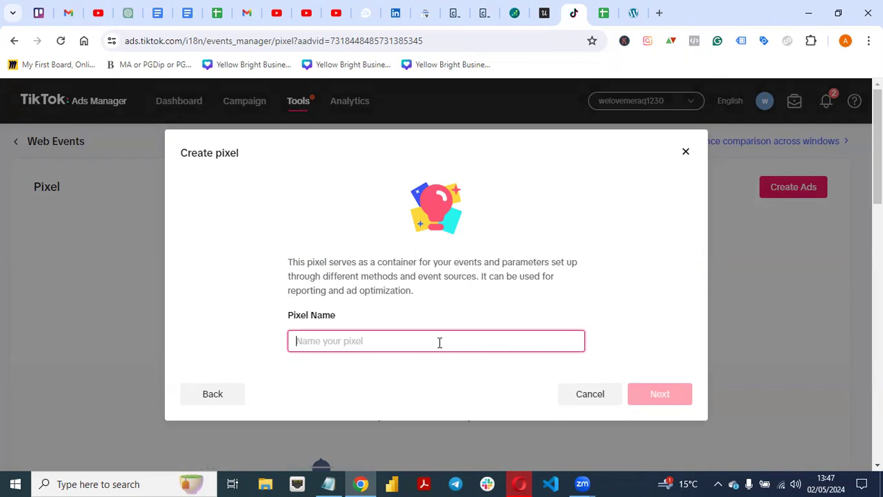
{"action": "type", "text": "Forever"}
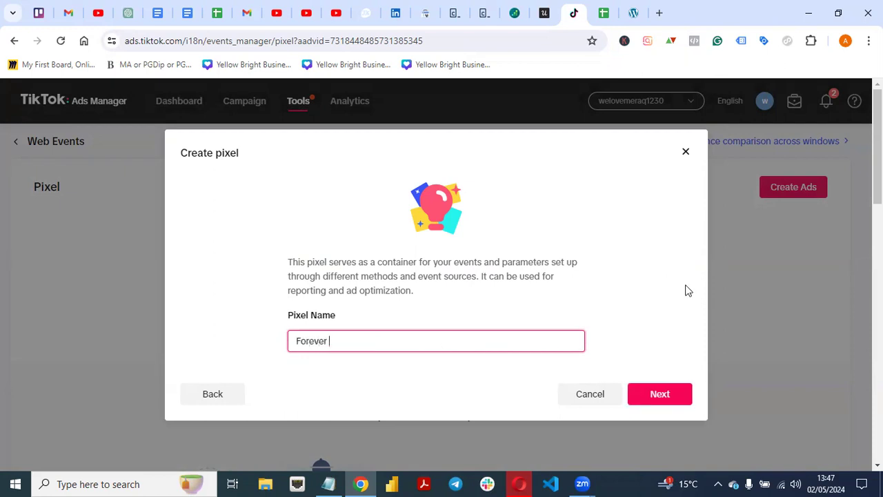
{"action": "left_click", "coordinate": [647, 401]}
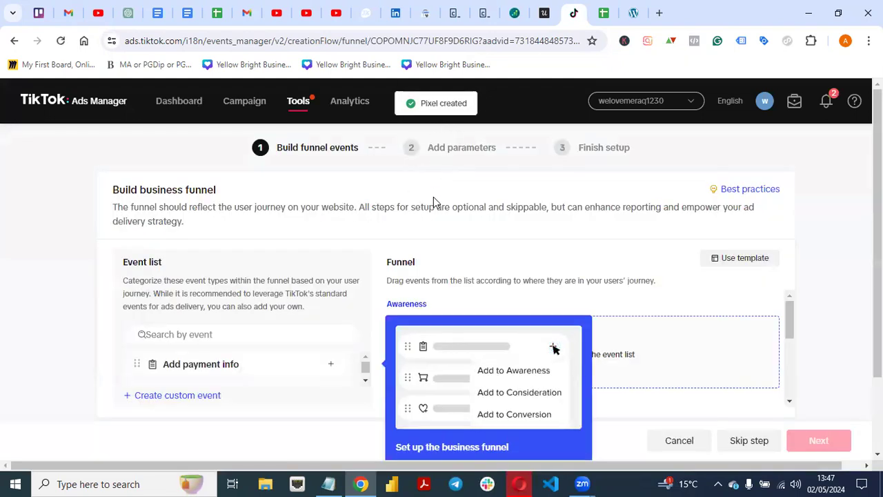
- Skip the Build funnel events step and confirm skipping funnel building
{"action": "scroll", "coordinate": [466, 361], "scroll_direction": "down", "scroll_amount": 1}
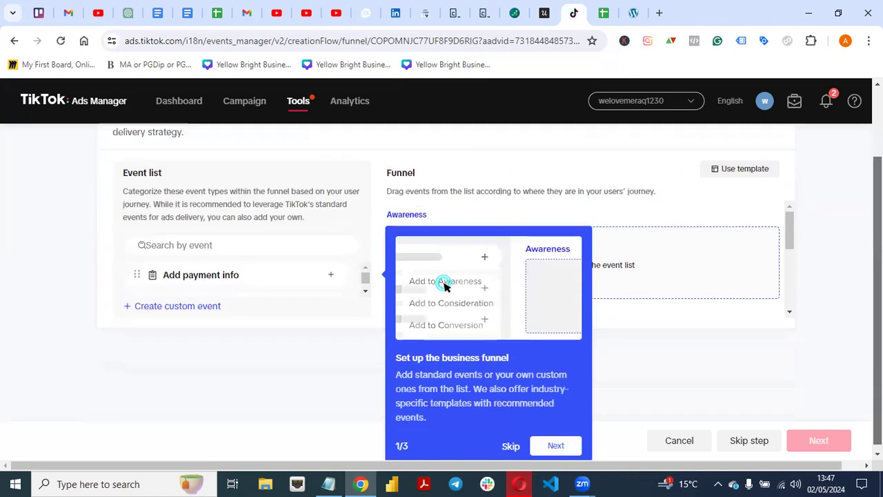
{"action": "scroll", "coordinate": [446, 282], "scroll_direction": "up", "scroll_amount": 1}
{"action": "scroll", "coordinate": [445, 319], "scroll_direction": "down", "scroll_amount": 1}
{"action": "scroll", "coordinate": [442, 351], "scroll_direction": "up", "scroll_amount": 1}
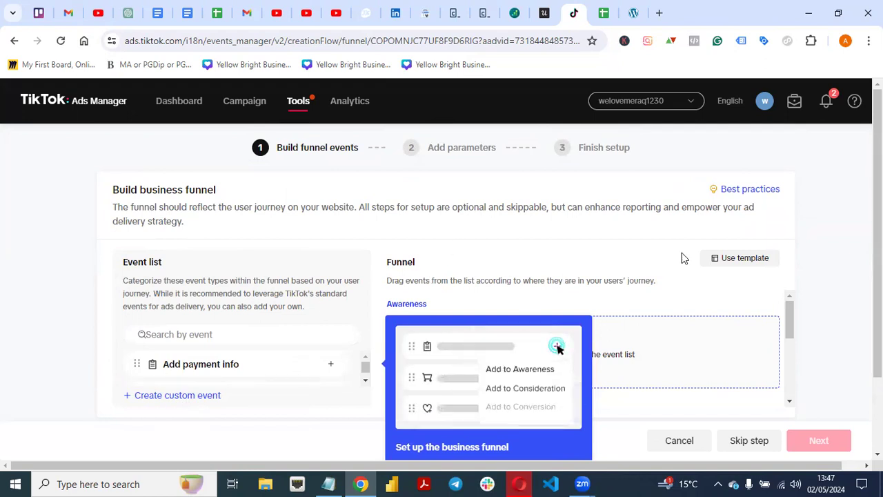
{"action": "scroll", "coordinate": [710, 246], "scroll_direction": "down", "scroll_amount": 1}
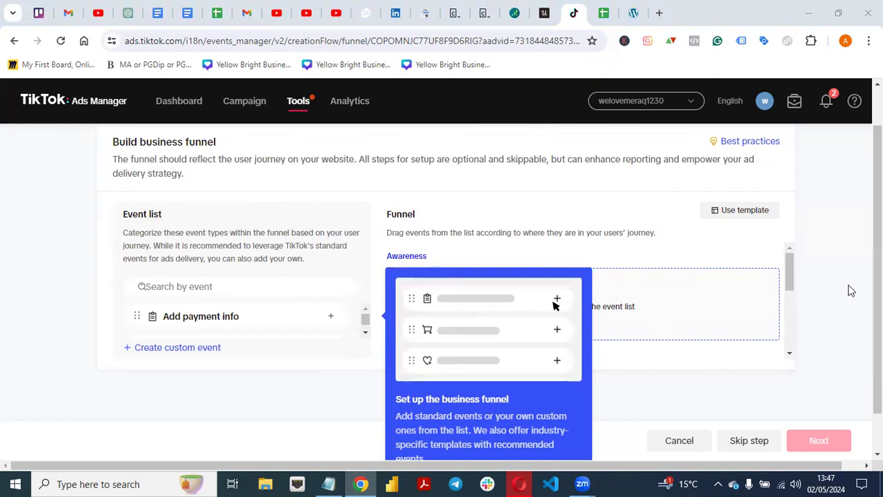
{"action": "scroll", "coordinate": [849, 289], "scroll_direction": "down", "scroll_amount": 1}
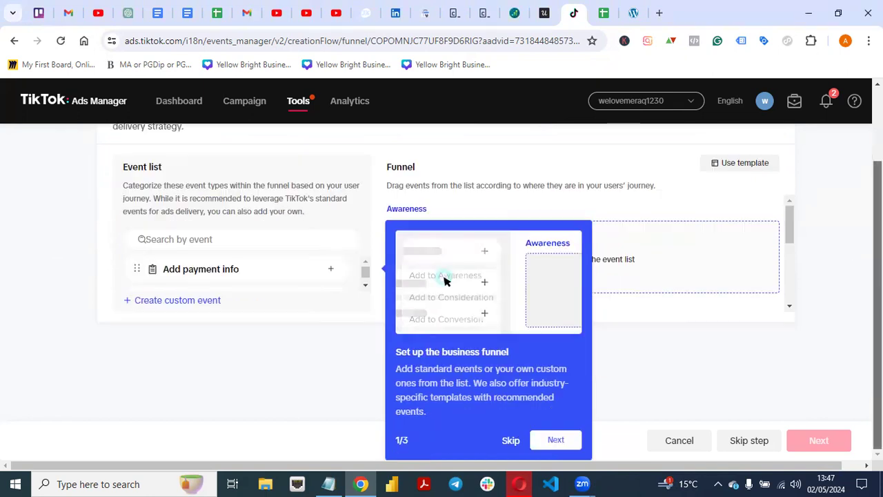
{"action": "left_click", "coordinate": [750, 442]}
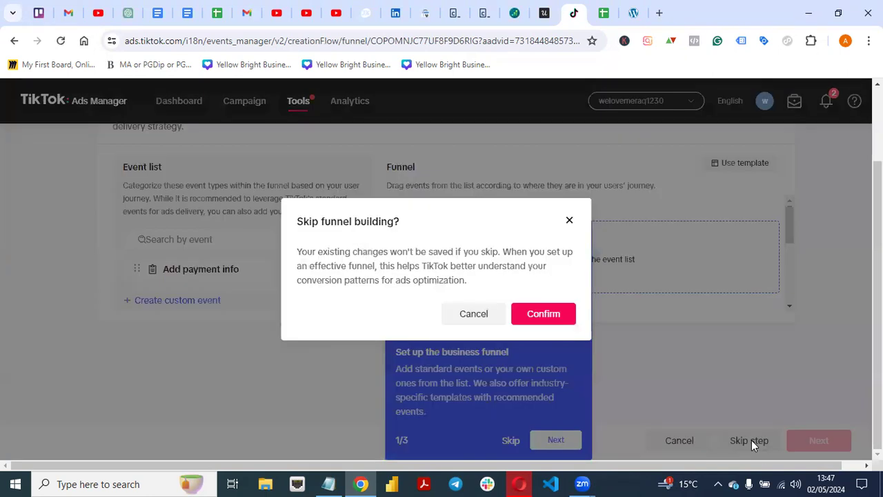
{"action": "left_click", "coordinate": [549, 315]}
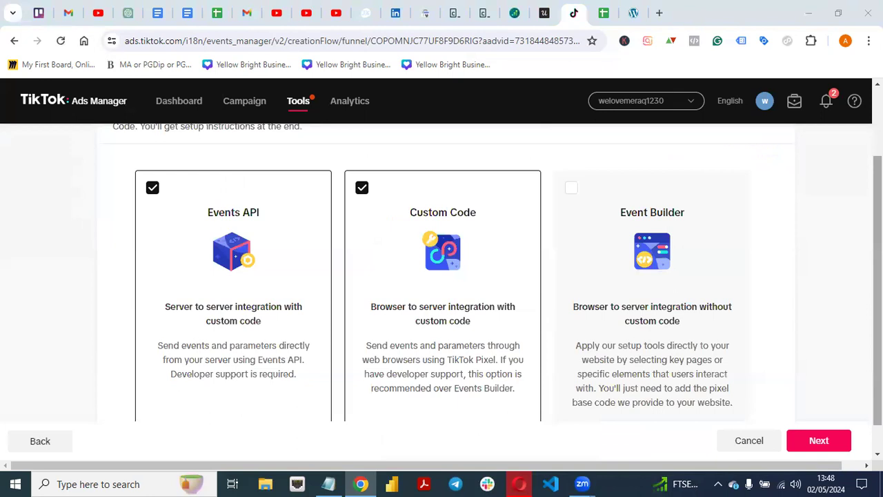
- Advance past the Events API / Custom Code step and view the Custom Code instructions
{"action": "scroll", "coordinate": [442, 276], "scroll_direction": "down", "scroll_amount": 1}
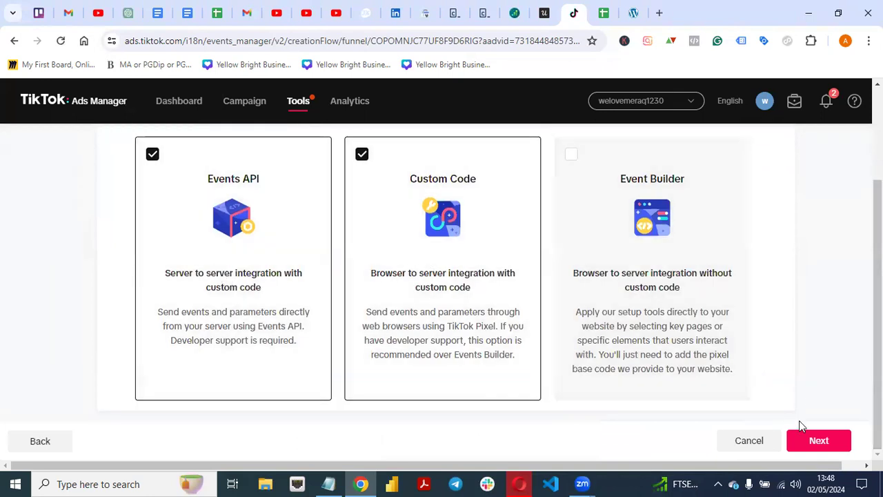
{"action": "left_click", "coordinate": [807, 441]}
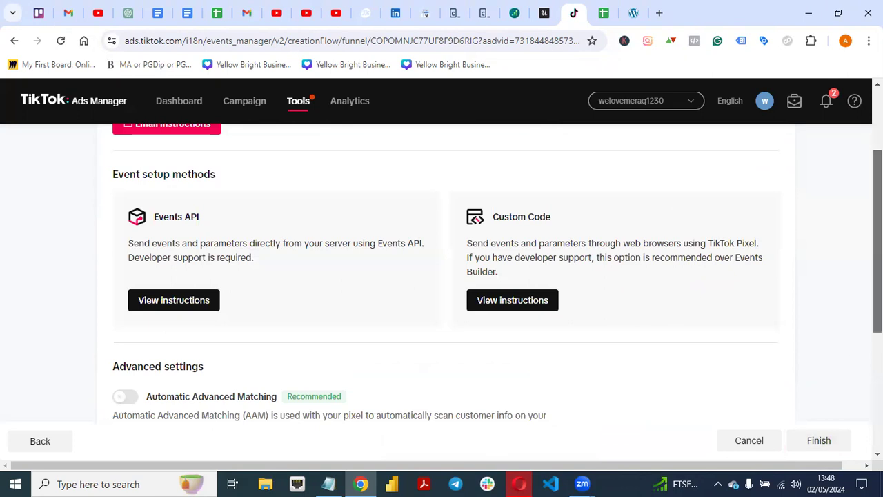
{"action": "scroll", "coordinate": [860, 197], "scroll_direction": "down", "scroll_amount": 4}
{"action": "scroll", "coordinate": [860, 197], "scroll_direction": "up", "scroll_amount": 4}
{"action": "scroll", "coordinate": [860, 197], "scroll_direction": "up", "scroll_amount": 2}
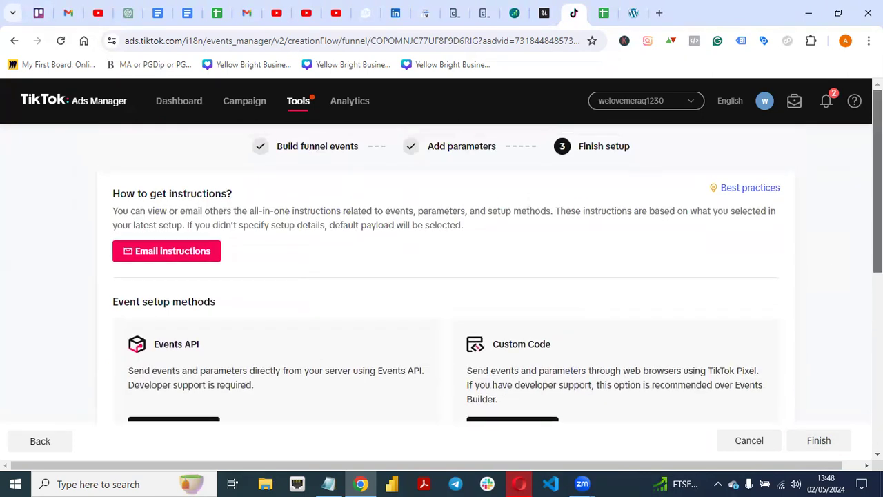
{"action": "scroll", "coordinate": [306, 313], "scroll_direction": "down", "scroll_amount": 1}
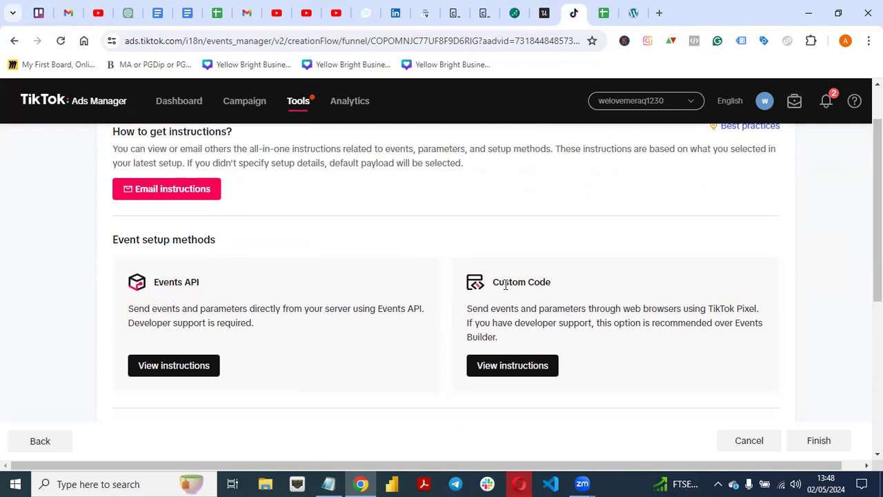
{"action": "left_click_drag", "start_coordinate": [877, 207], "coordinate": [877, 240]}
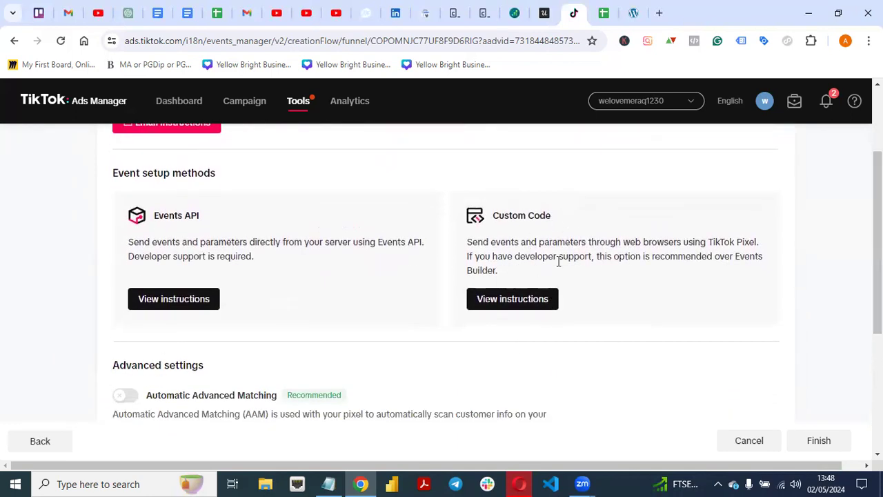
{"action": "left_click", "coordinate": [515, 304]}
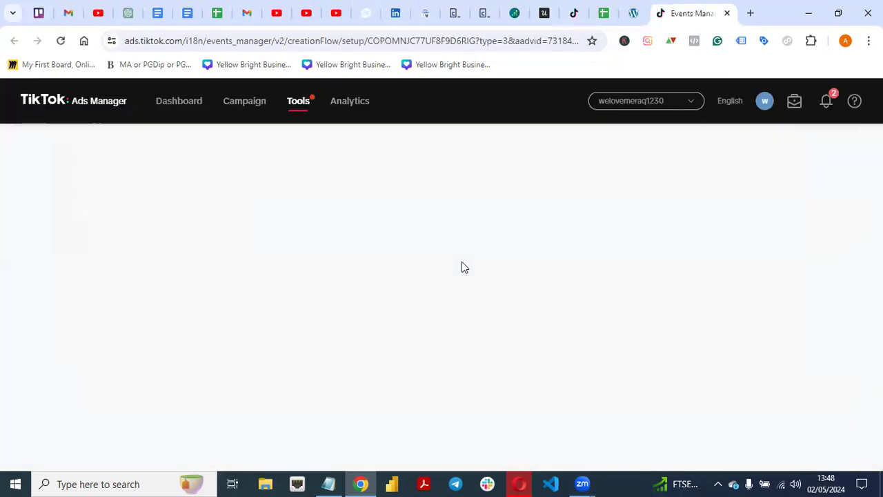
{"action": "mouse_move", "coordinate": [516, 254]}
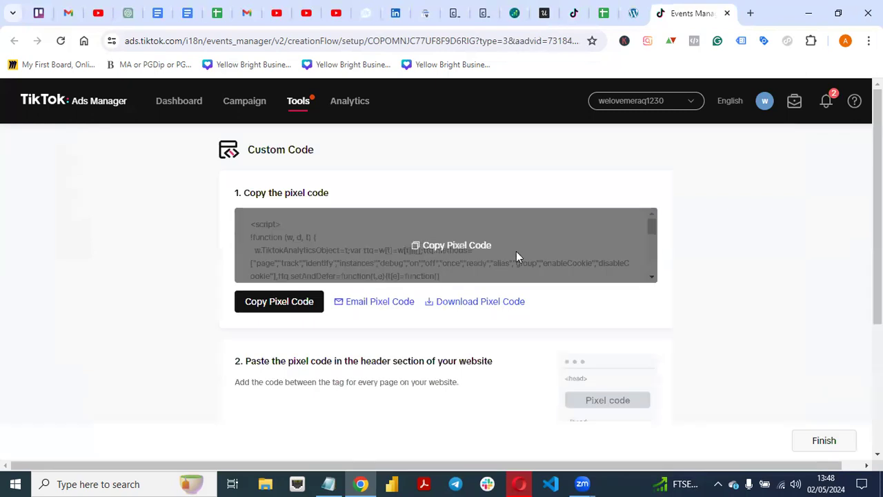
{"action": "scroll", "coordinate": [445, 286], "scroll_direction": "down", "scroll_amount": 3}
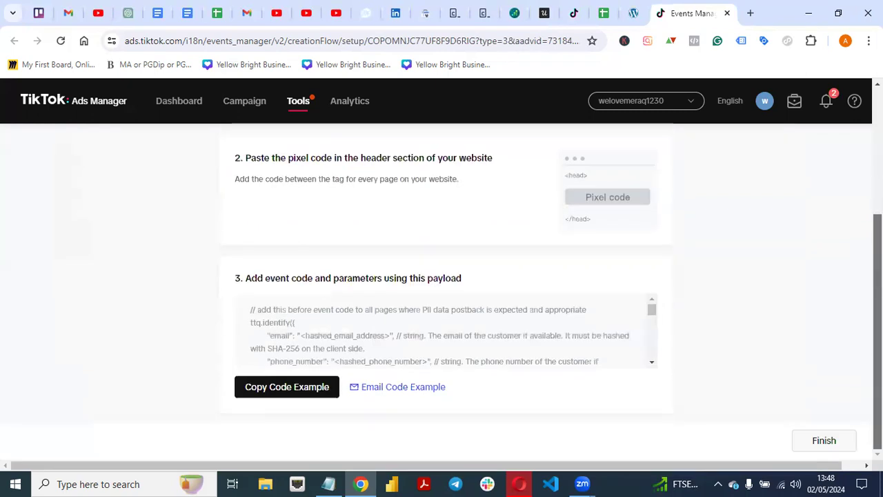
{"action": "scroll", "coordinate": [445, 287], "scroll_direction": "up", "scroll_amount": 2}
{"action": "scroll", "coordinate": [445, 286], "scroll_direction": "up", "scroll_amount": 1}
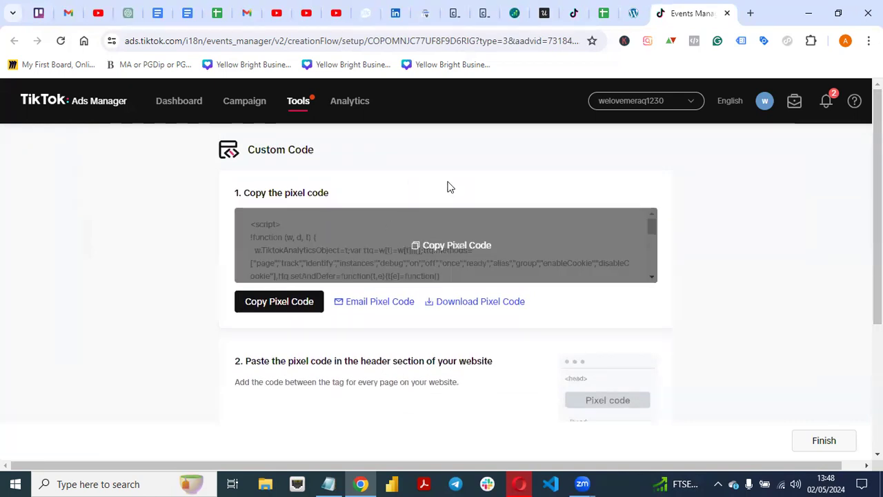
{"action": "mouse_move", "coordinate": [433, 221]}
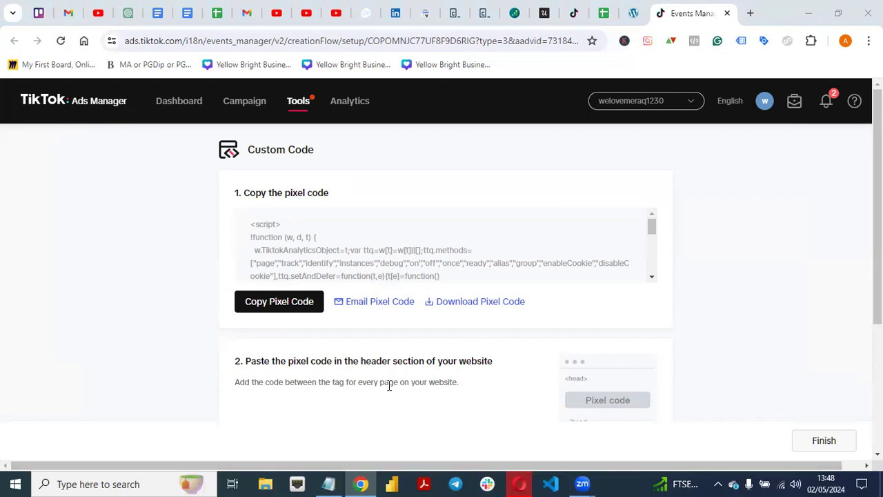
{"action": "scroll", "coordinate": [877, 276], "scroll_direction": "down", "scroll_amount": 3}
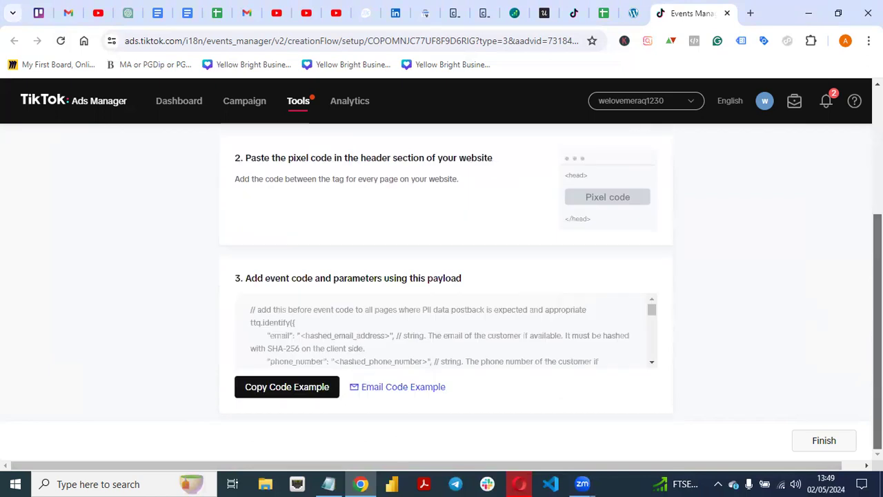
{"action": "scroll", "coordinate": [337, 170], "scroll_direction": "up", "scroll_amount": 3}
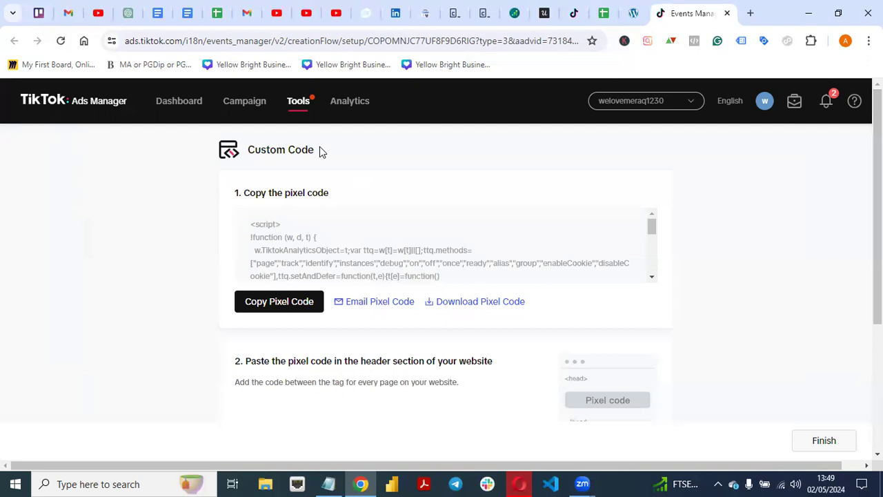
- Back in WordPress, go to Plugins > Add New Plugin
{"action": "left_click", "coordinate": [632, 13]}
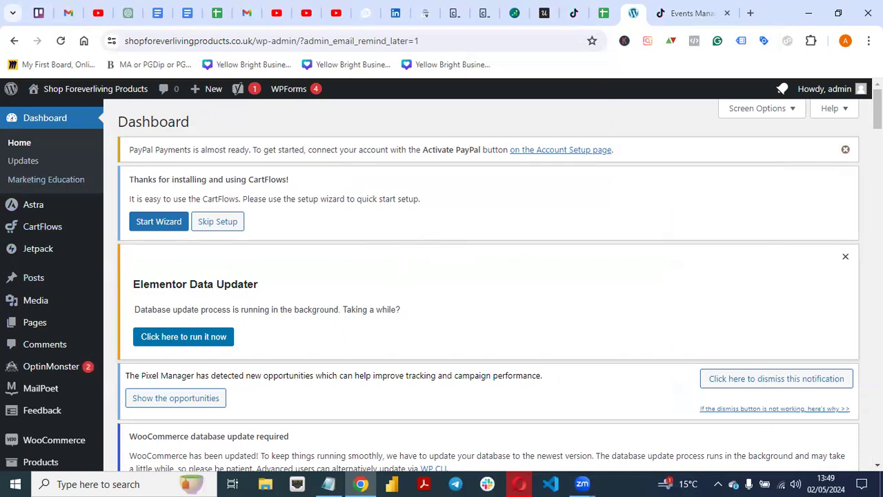
{"action": "scroll", "coordinate": [488, 285], "scroll_direction": "down", "scroll_amount": 10}
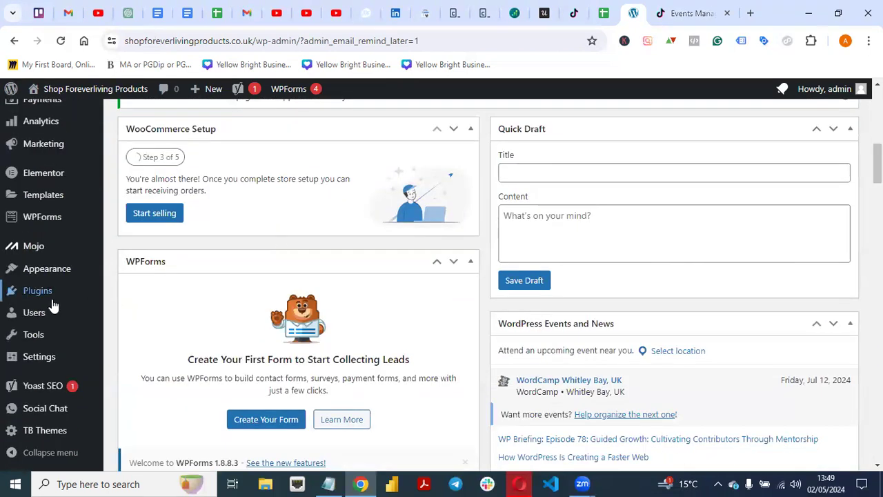
{"action": "mouse_move", "coordinate": [50, 302]}
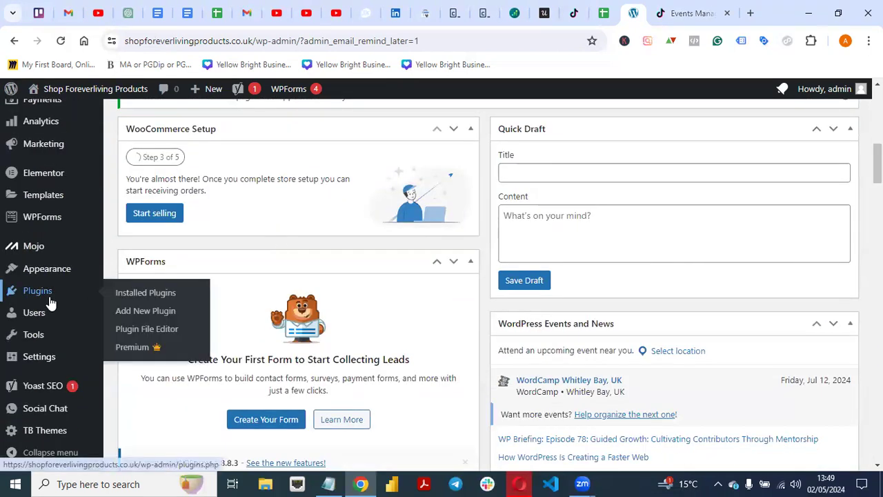
{"action": "left_click", "coordinate": [141, 315]}
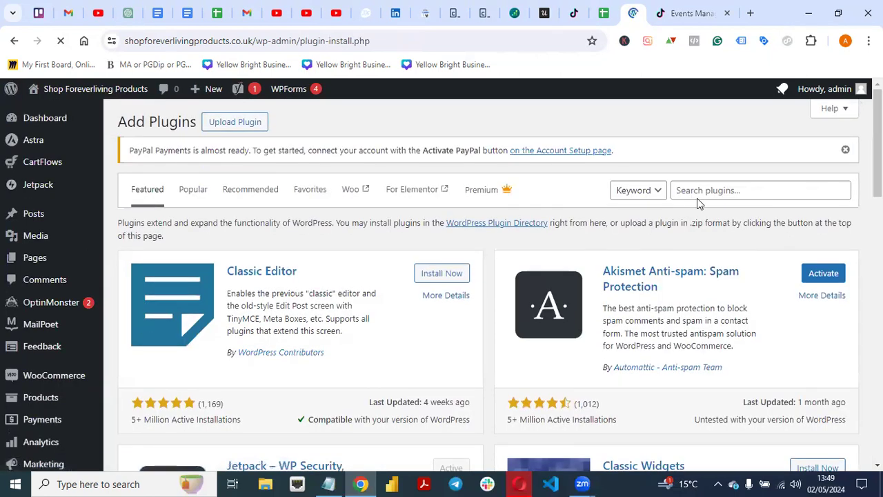
- Search for HFCM, then install and activate Header Footer Code Manager
{"action": "left_click", "coordinate": [700, 192]}
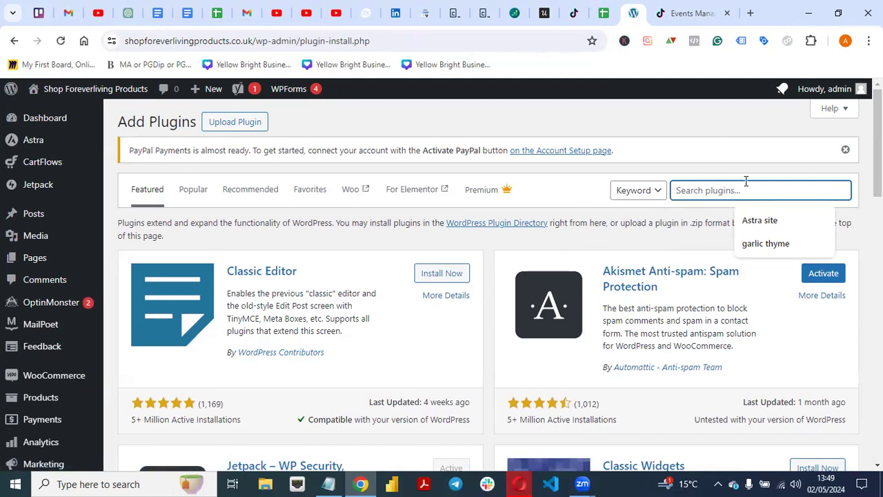
{"action": "type", "text": "H"}
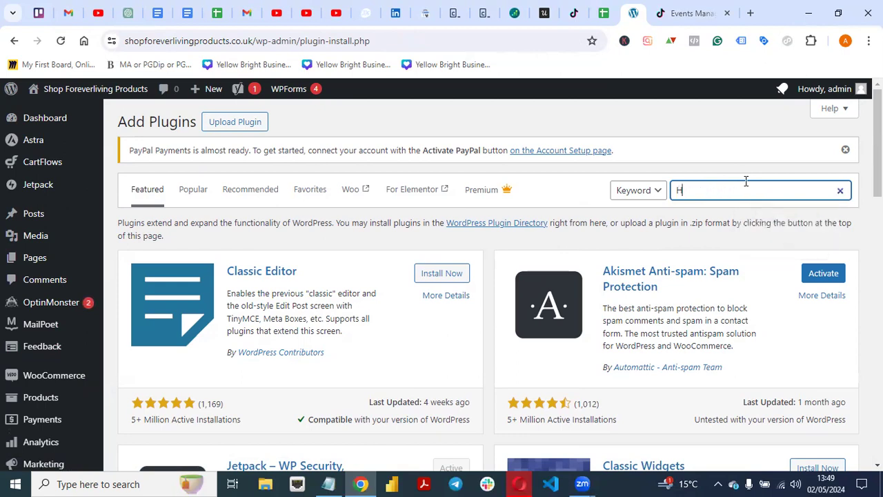
{"action": "type", "text": "FCM"}
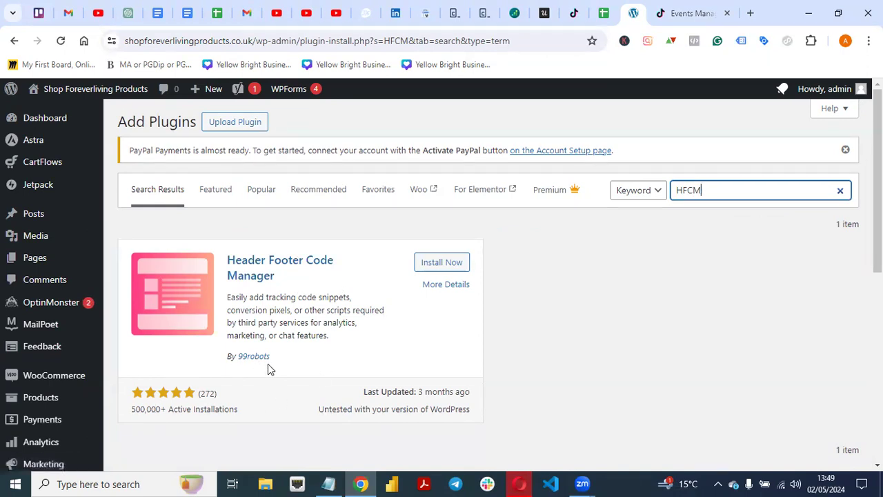
{"action": "left_click", "coordinate": [444, 265]}
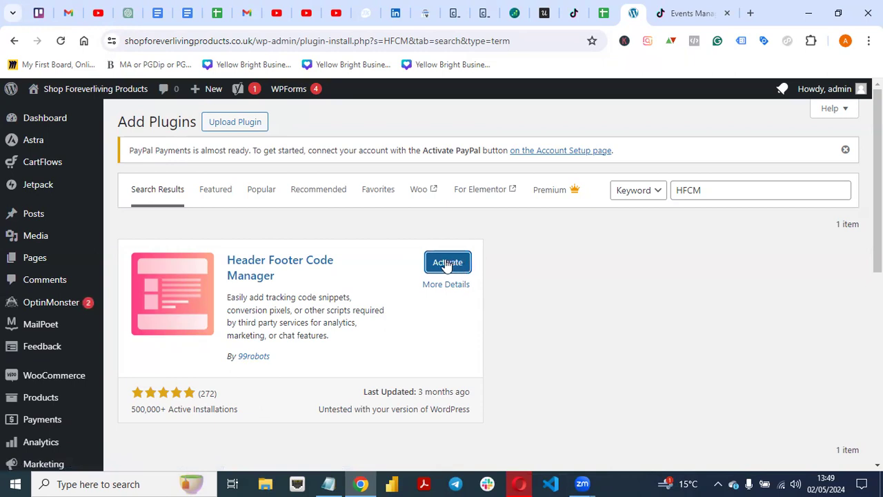
{"action": "left_click", "coordinate": [451, 266]}
- Scroll through the results and go to the Installed Plugins list
{"action": "scroll", "coordinate": [441, 285], "scroll_direction": "down", "scroll_amount": 1}
{"action": "scroll", "coordinate": [442, 285], "scroll_direction": "down", "scroll_amount": 3}
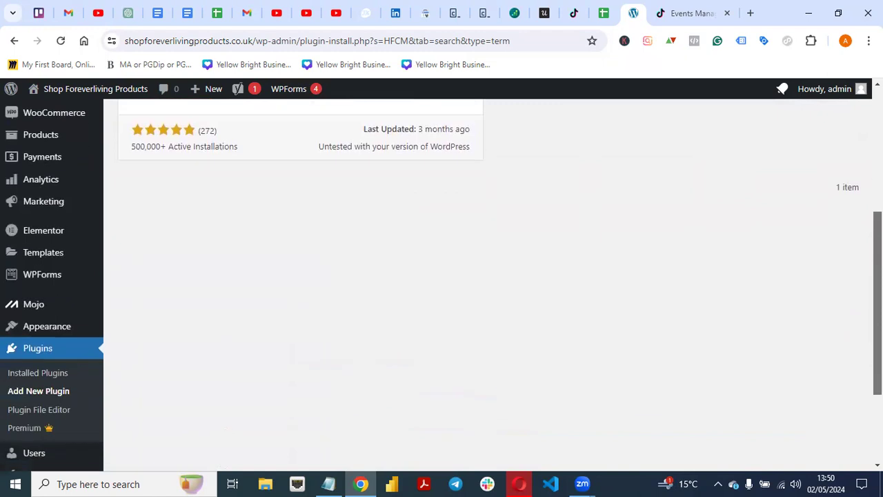
{"action": "scroll", "coordinate": [441, 285], "scroll_direction": "down", "scroll_amount": 1}
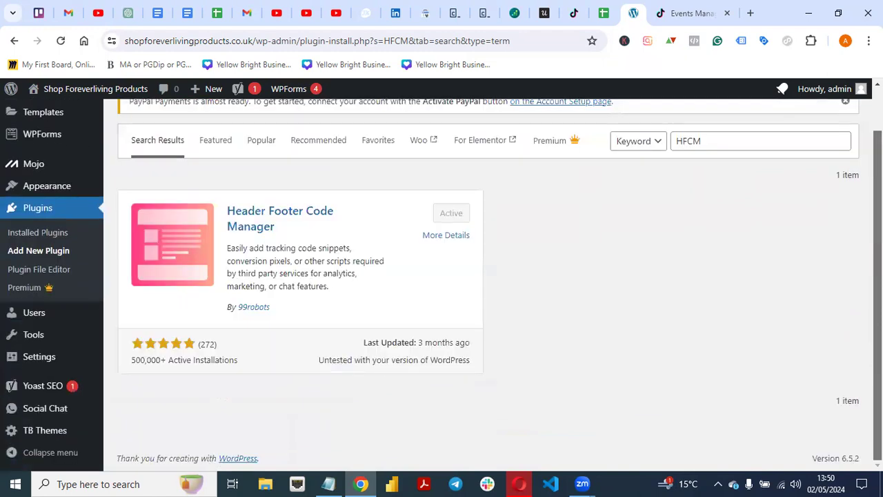
{"action": "scroll", "coordinate": [442, 285], "scroll_direction": "up", "scroll_amount": 1}
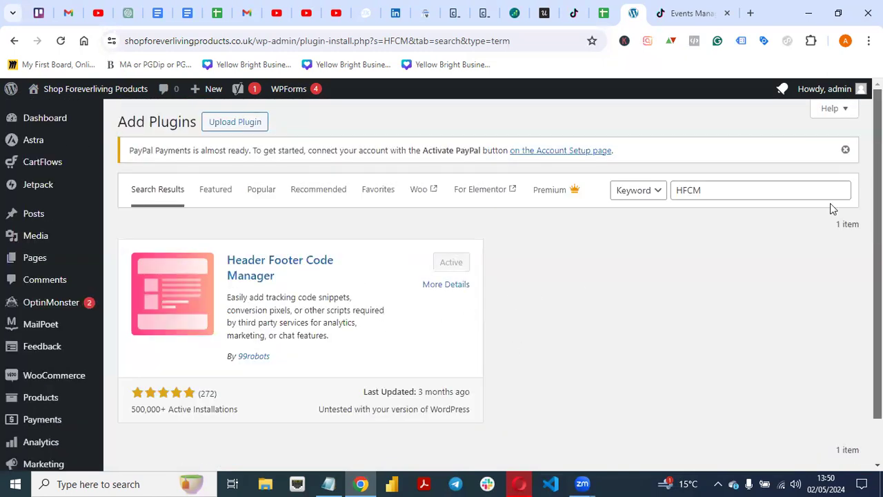
{"action": "scroll", "coordinate": [441, 285], "scroll_direction": "down", "scroll_amount": 2}
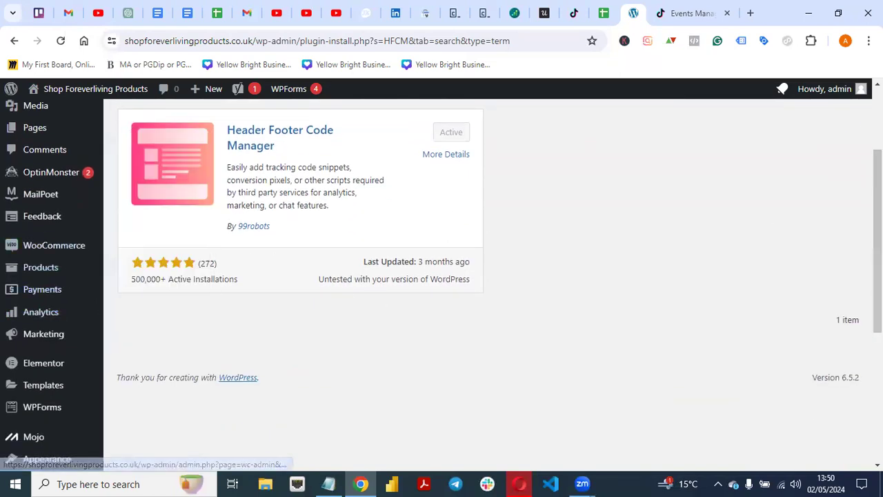
{"action": "scroll", "coordinate": [482, 276], "scroll_direction": "up", "scroll_amount": 2}
{"action": "scroll", "coordinate": [482, 276], "scroll_direction": "down", "scroll_amount": 3}
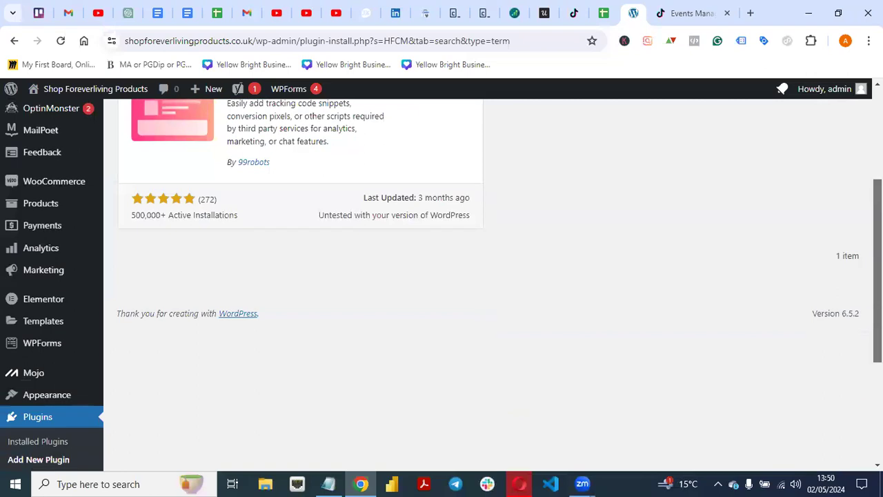
{"action": "scroll", "coordinate": [238, 424], "scroll_direction": "down", "scroll_amount": 1}
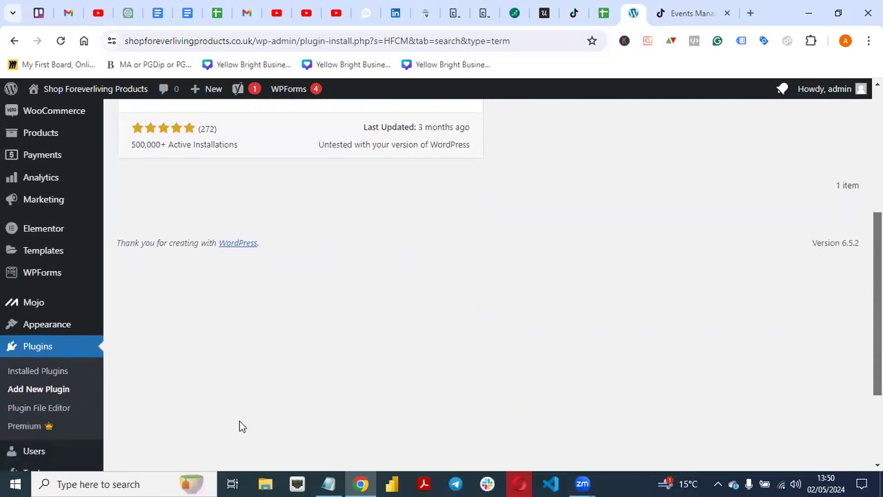
{"action": "left_click", "coordinate": [27, 376]}
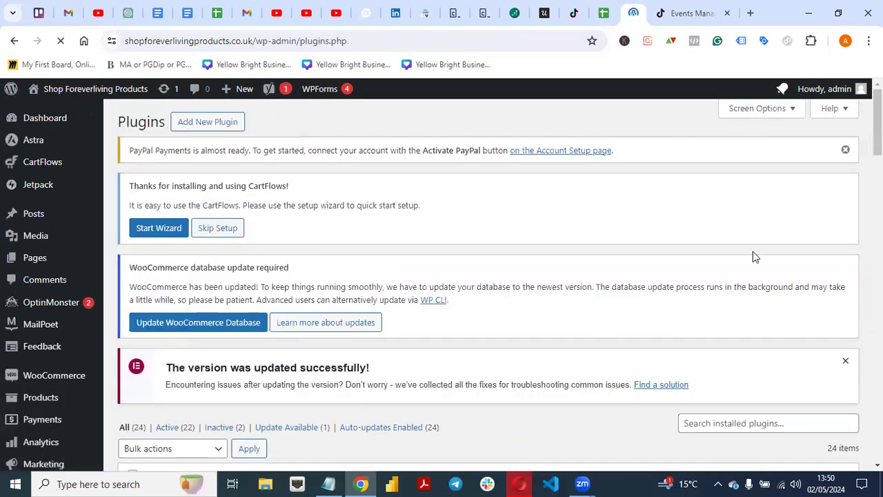
- Find Header Footer Code Manager in the plugin list and open the General Settings page
{"action": "scroll", "coordinate": [482, 282], "scroll_direction": "down", "scroll_amount": 10}
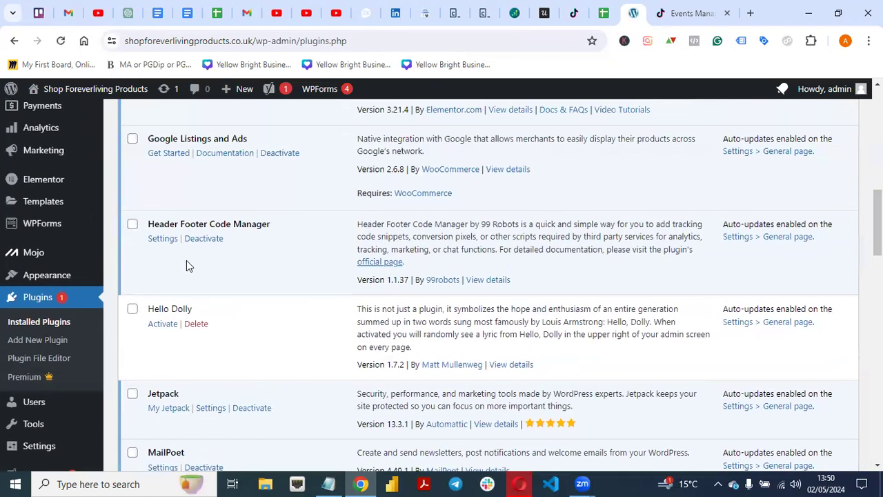
{"action": "left_click", "coordinate": [755, 240]}
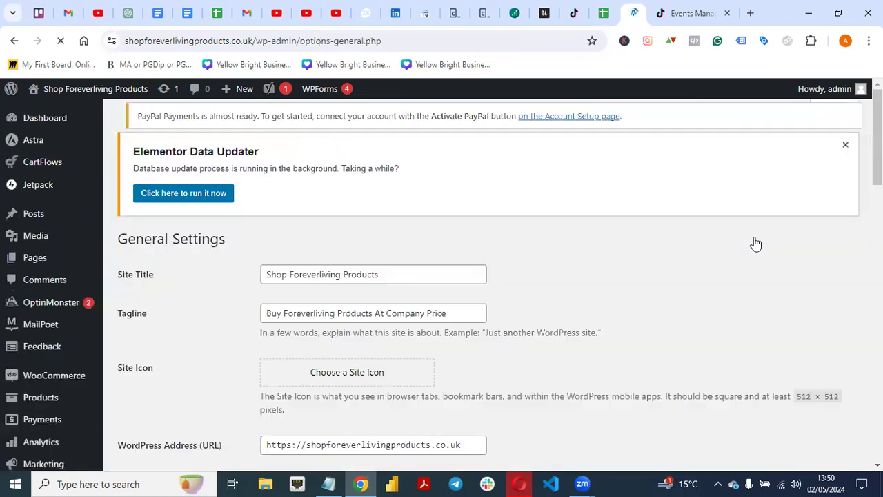
{"action": "scroll", "coordinate": [483, 276], "scroll_direction": "down", "scroll_amount": 9}
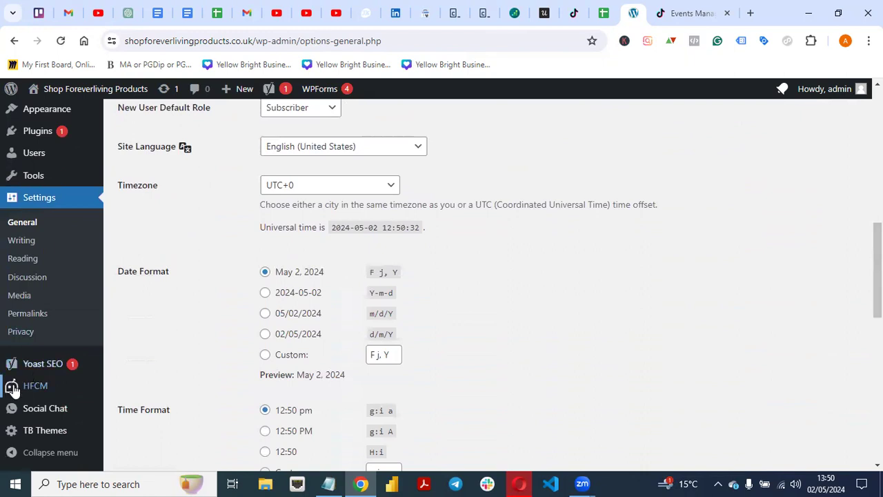
{"action": "mouse_move", "coordinate": [12, 387]}
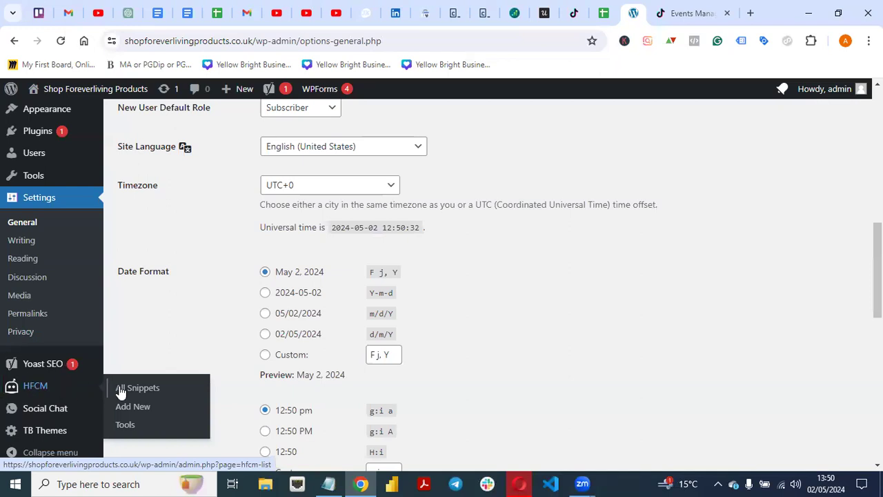
{"action": "mouse_move", "coordinate": [103, 412]}
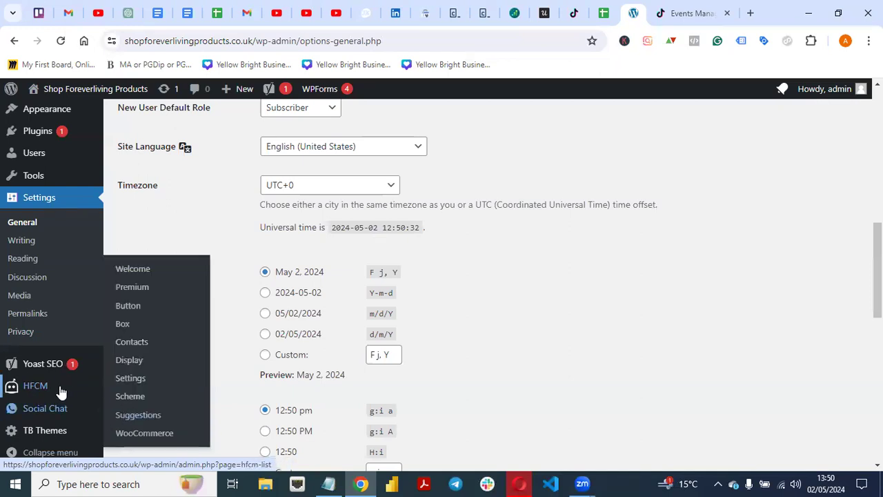
{"action": "mouse_move", "coordinate": [56, 388]}
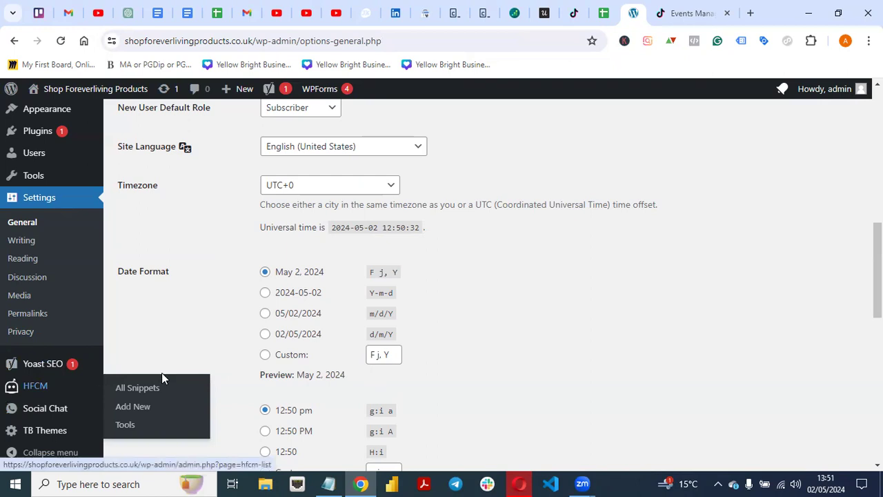
- Start a new HFCM snippet and name it 'Tiktok Pixel'
{"action": "left_click", "coordinate": [130, 409]}
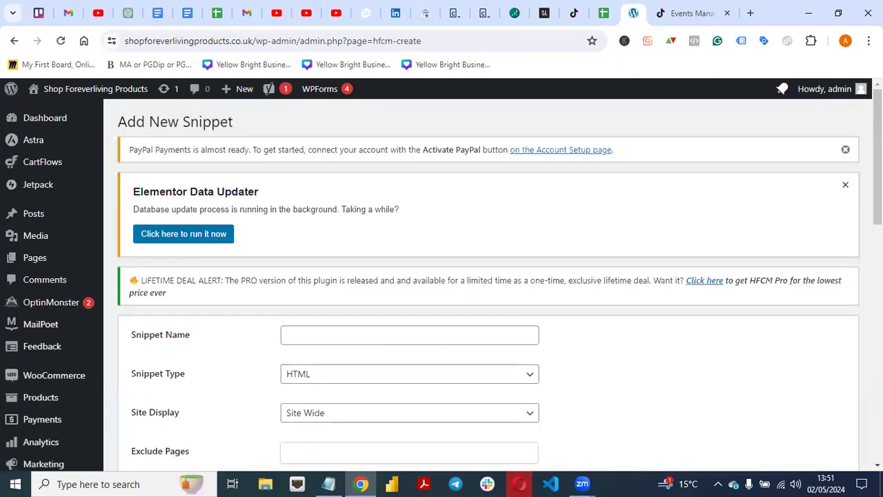
{"action": "scroll", "coordinate": [419, 313], "scroll_direction": "down", "scroll_amount": 1}
{"action": "left_click", "coordinate": [353, 258]}
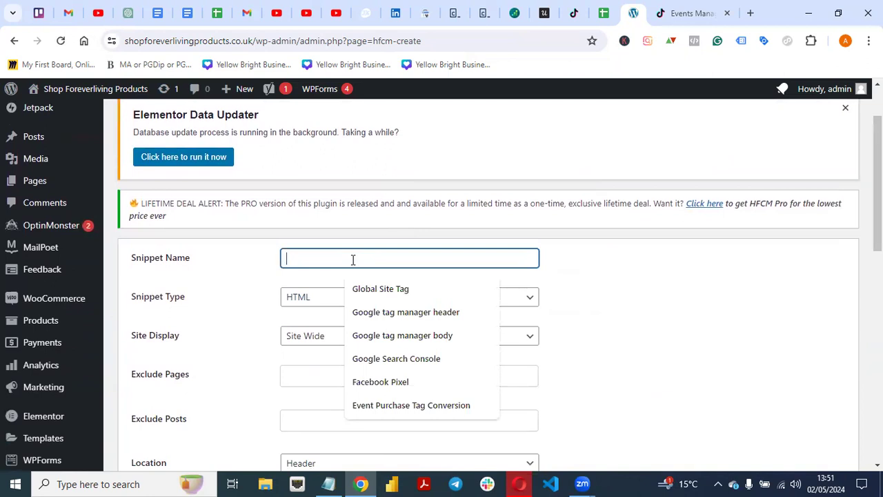
{"action": "type", "text": "Tik"}
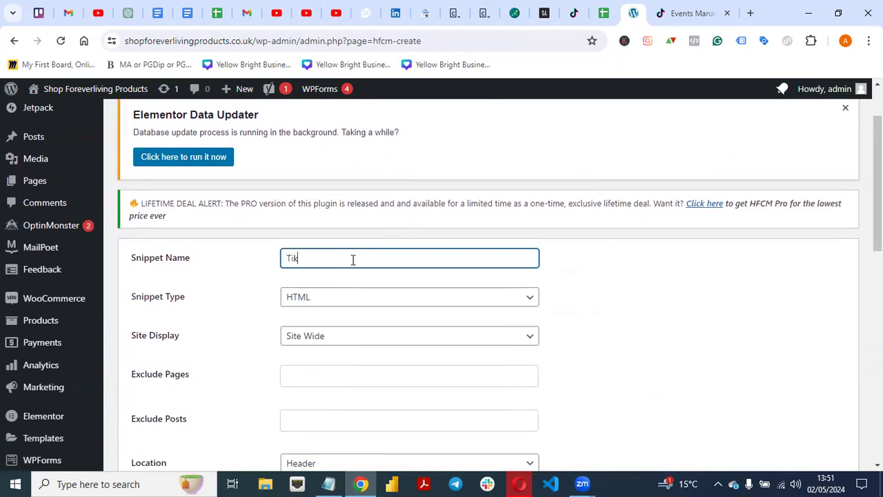
{"action": "type", "text": "tok Pixel"}
- Keep the snippet as HTML, Site Wide, with location set to Header
{"action": "scroll", "coordinate": [827, 249], "scroll_direction": "down", "scroll_amount": 1}
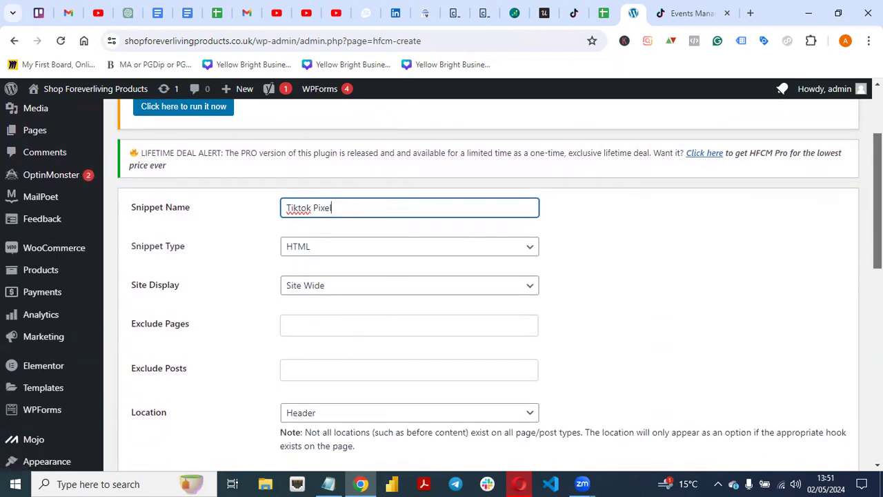
{"action": "scroll", "coordinate": [488, 285], "scroll_direction": "down", "scroll_amount": 2}
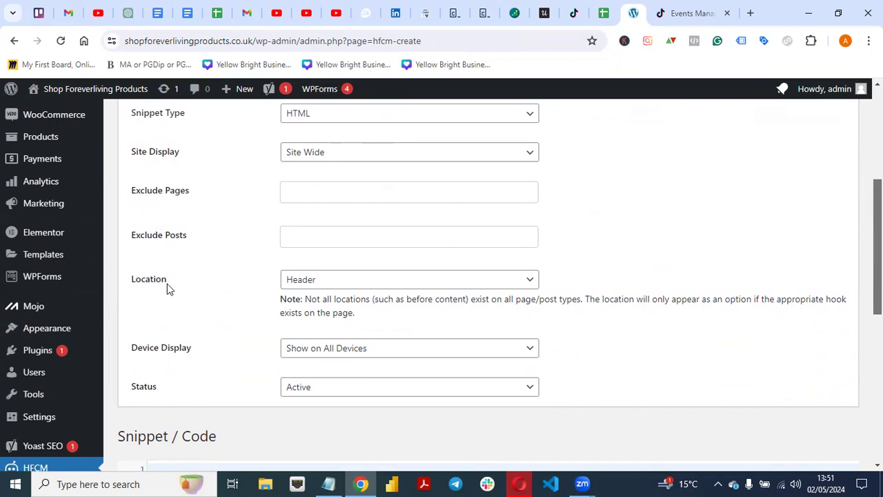
{"action": "left_click", "coordinate": [411, 282]}
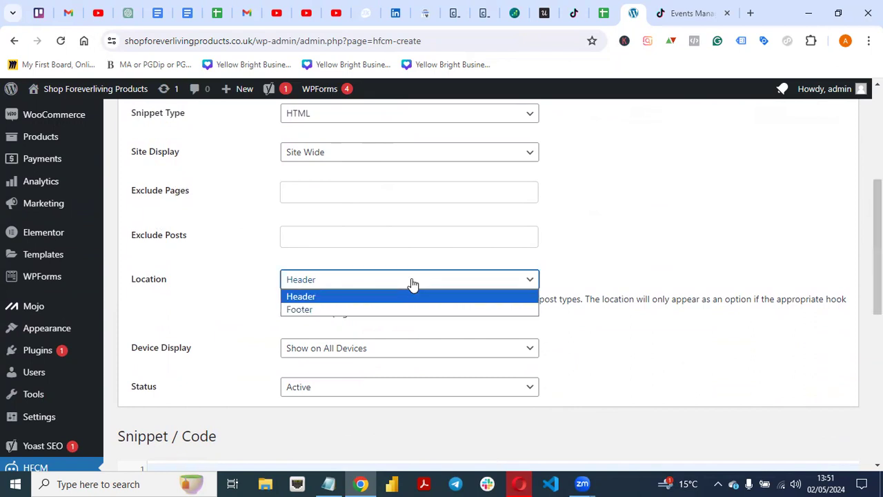
{"action": "left_click", "coordinate": [247, 300]}
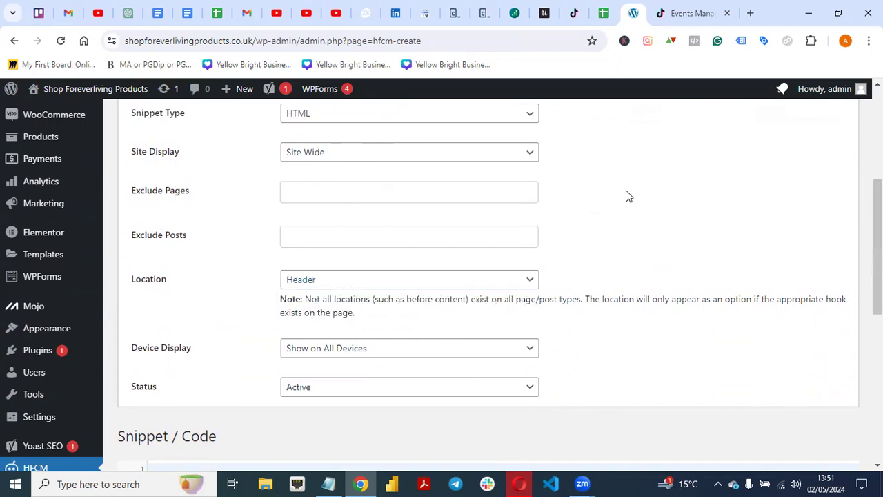
- Copy the TikTok pixel code, paste it into the snippet's Code field, and save
{"action": "left_click", "coordinate": [675, 14]}
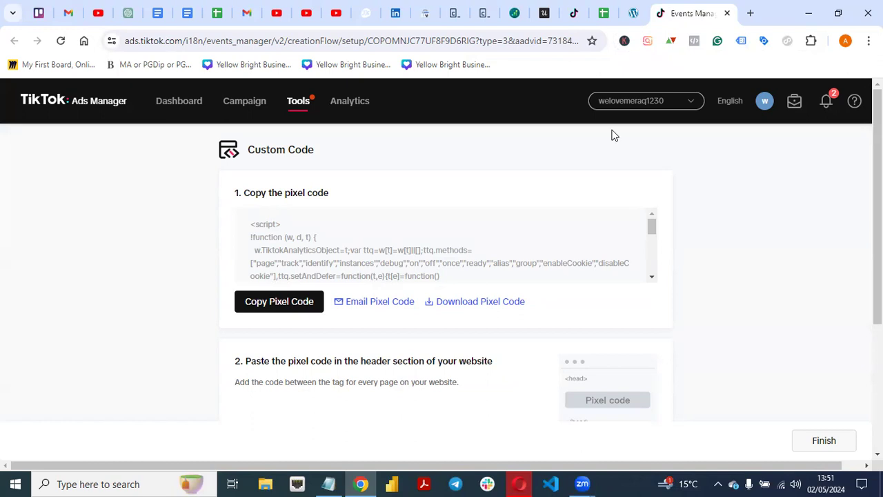
{"action": "left_click", "coordinate": [635, 13]}
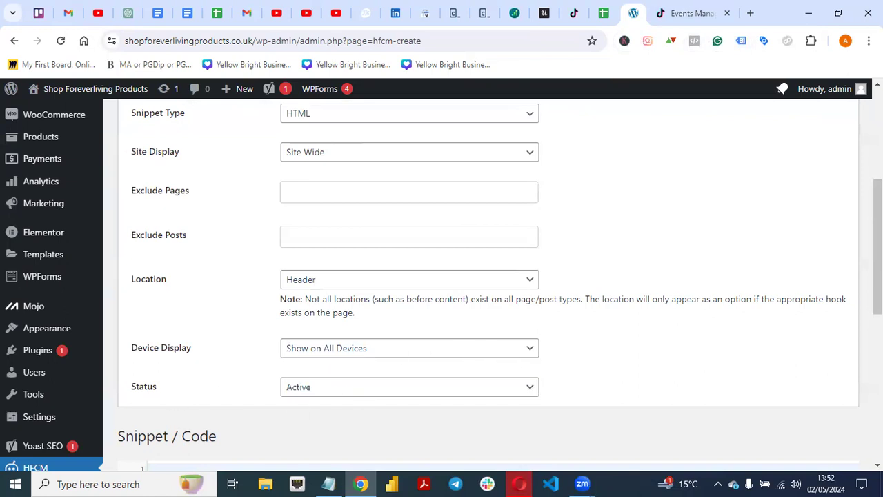
{"action": "scroll", "coordinate": [483, 276], "scroll_direction": "down", "scroll_amount": 4}
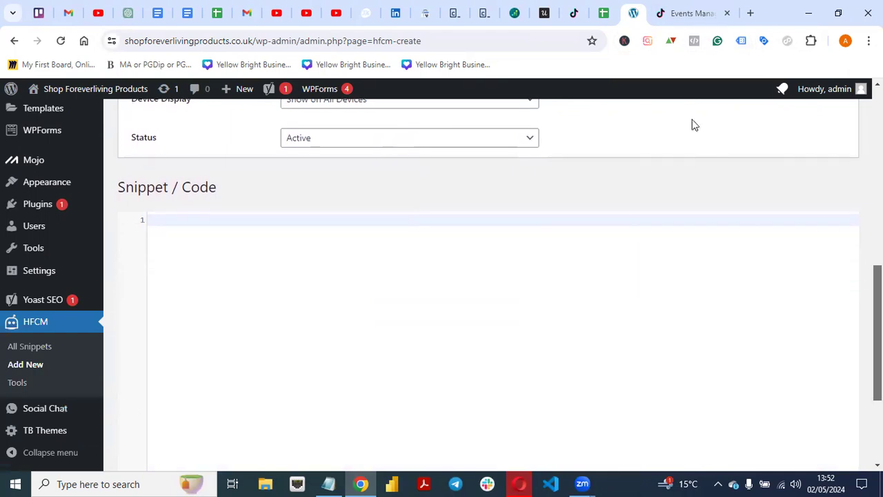
{"action": "left_click", "coordinate": [672, 13]}
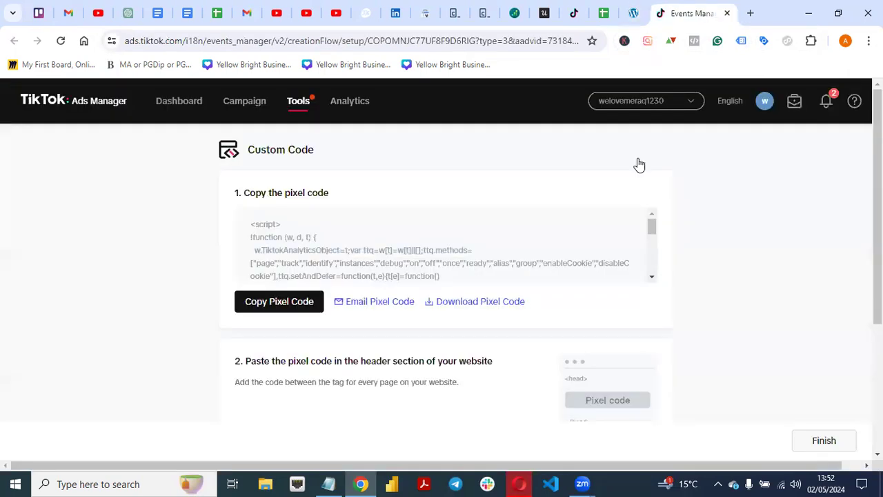
{"action": "left_click", "coordinate": [266, 307]}
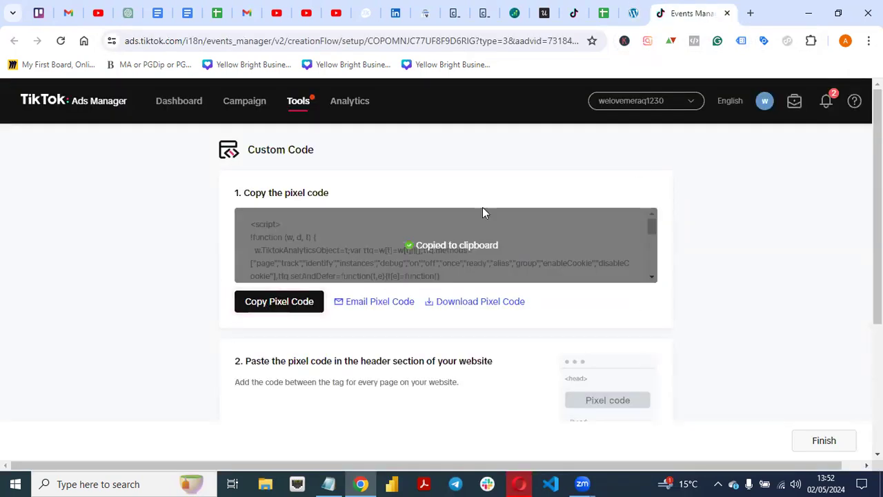
{"action": "left_click", "coordinate": [632, 13]}
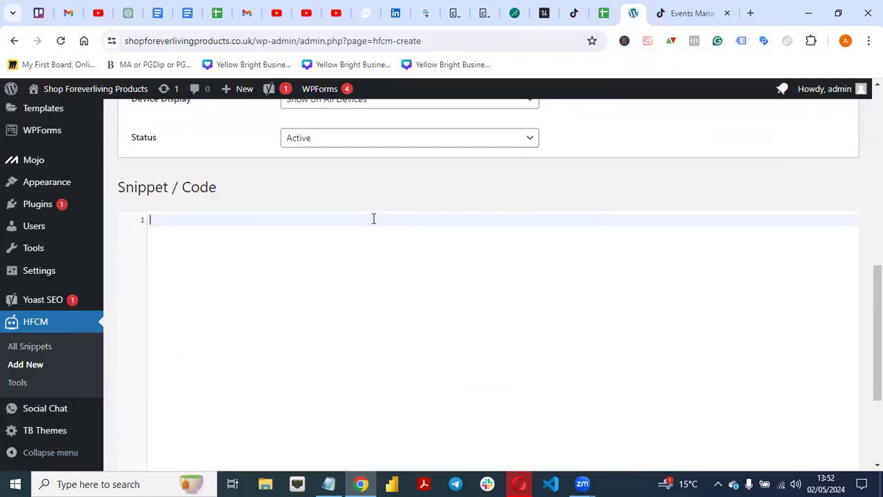
{"action": "key", "text": "ctrl+v"}
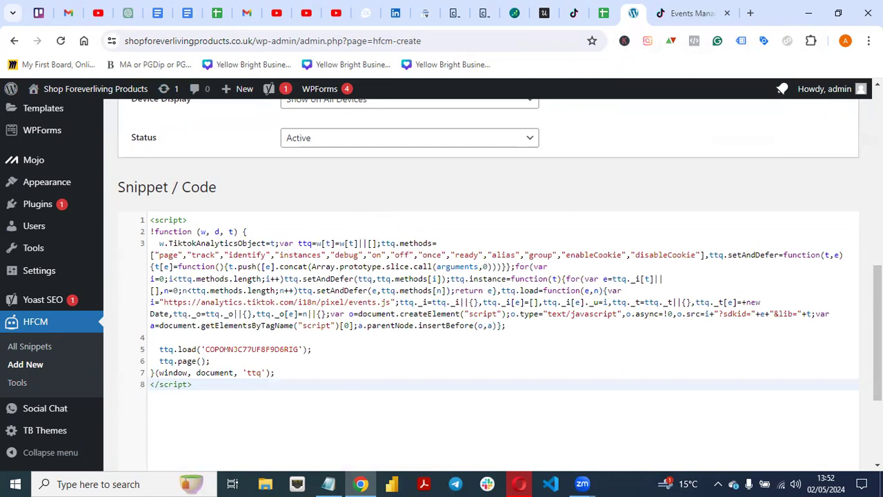
{"action": "scroll", "coordinate": [483, 276], "scroll_direction": "down", "scroll_amount": 3}
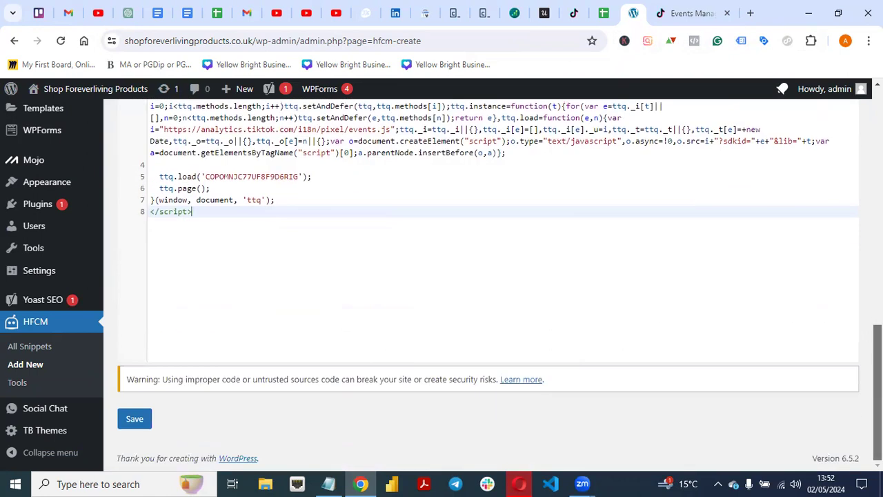
{"action": "left_click", "coordinate": [134, 419]}
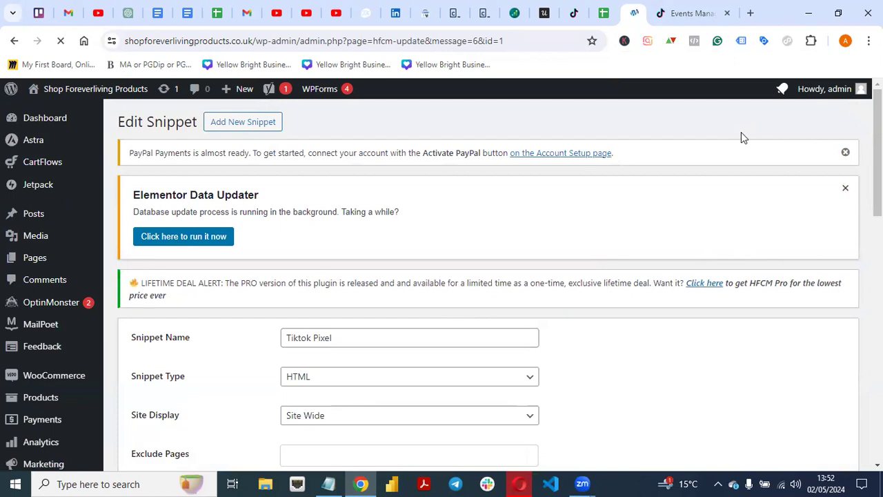
- Finish the Forever pixel's custom code setup in TikTok, then go back to the saved Tiktok Pixel snippet
{"action": "left_click", "coordinate": [684, 14]}
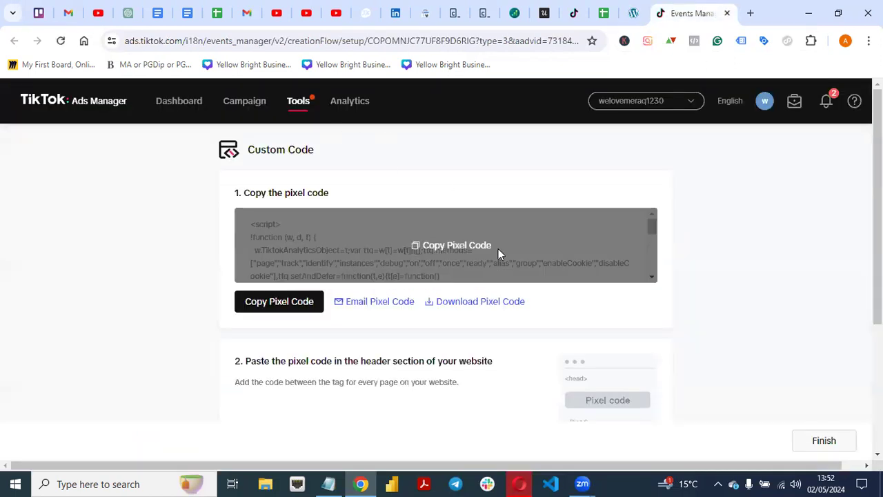
{"action": "scroll", "coordinate": [446, 276], "scroll_direction": "down", "scroll_amount": 3}
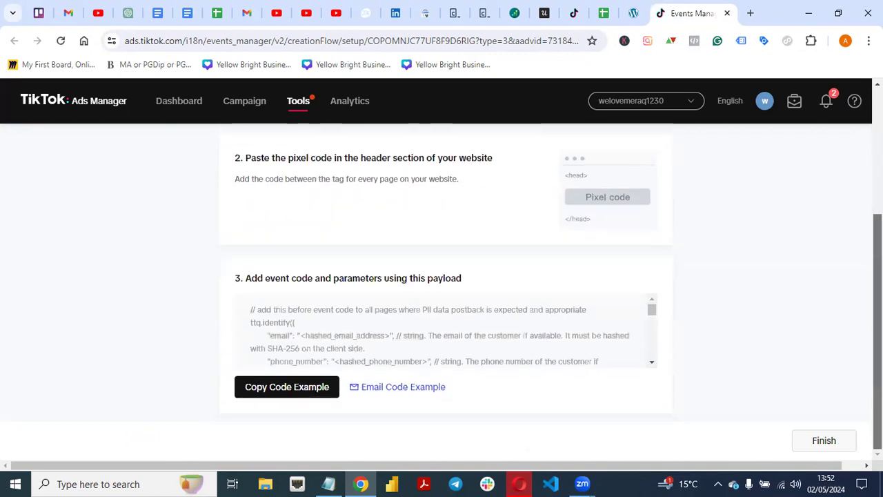
{"action": "left_click", "coordinate": [826, 441]}
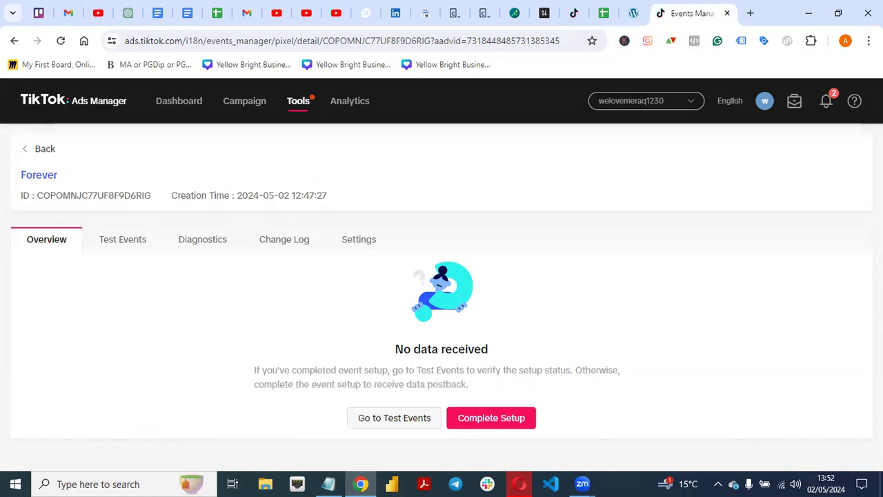
{"action": "left_click", "coordinate": [637, 13]}
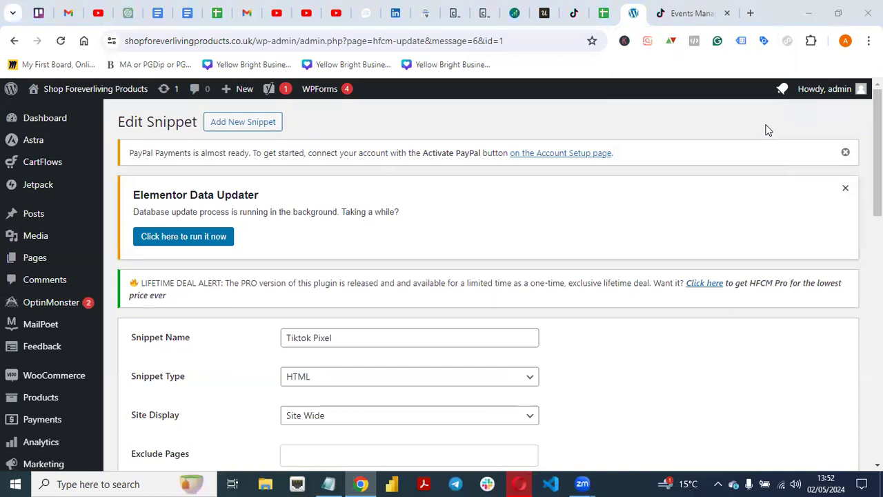
- Search 'tiktok pixel helper' in a new tab and open its Chrome Web Store page
{"action": "left_click", "coordinate": [752, 15]}
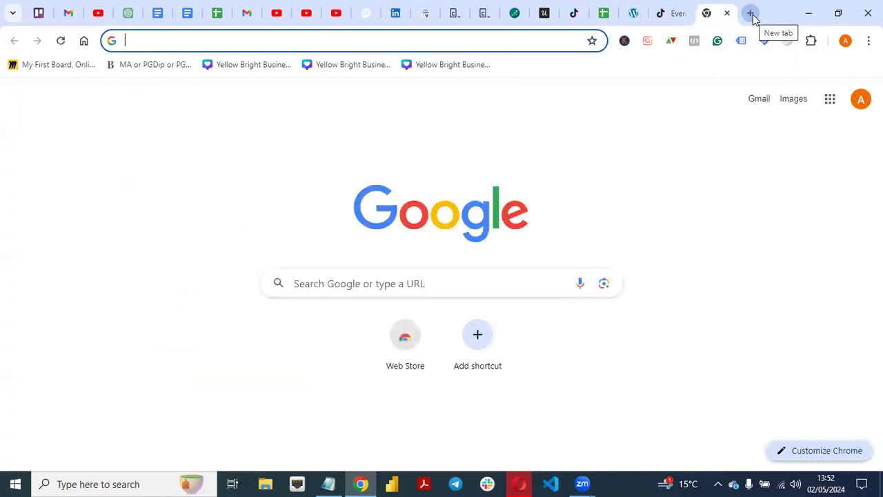
{"action": "type", "text": "tiktok pixel"}
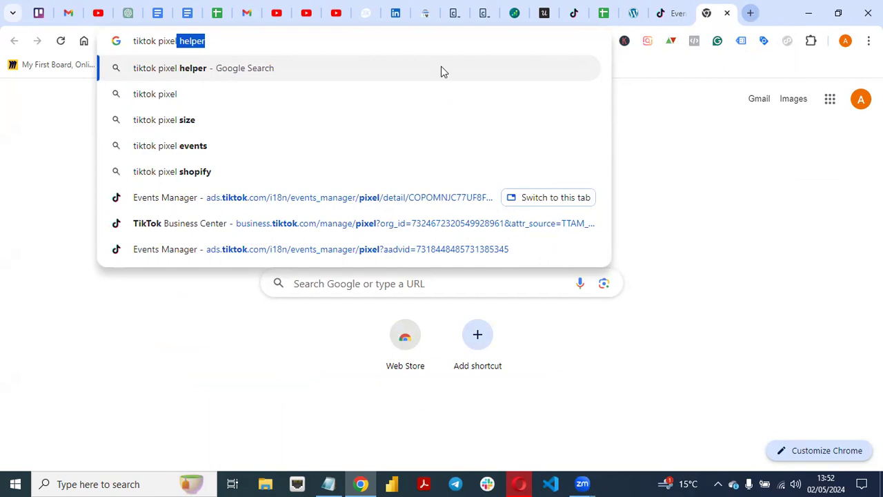
{"action": "left_click", "coordinate": [168, 71]}
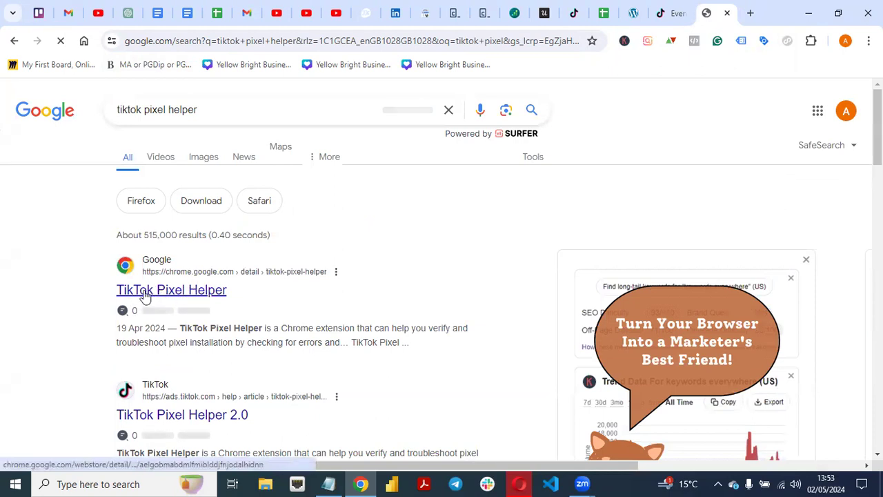
{"action": "left_click", "coordinate": [164, 296]}
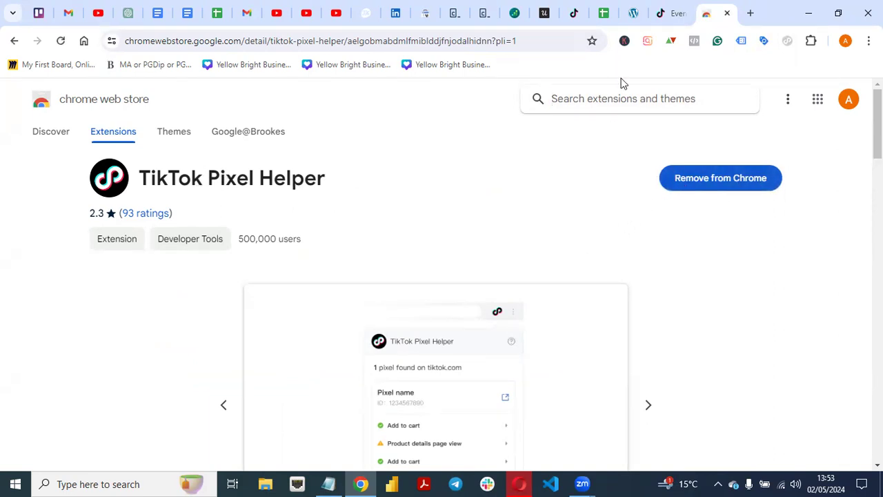
{"action": "left_click", "coordinate": [631, 15]}
- Visit the live shop homepage and confirm Pixel Helper detects the Forever pixel firing Pageview
{"action": "mouse_move", "coordinate": [20, 97]}
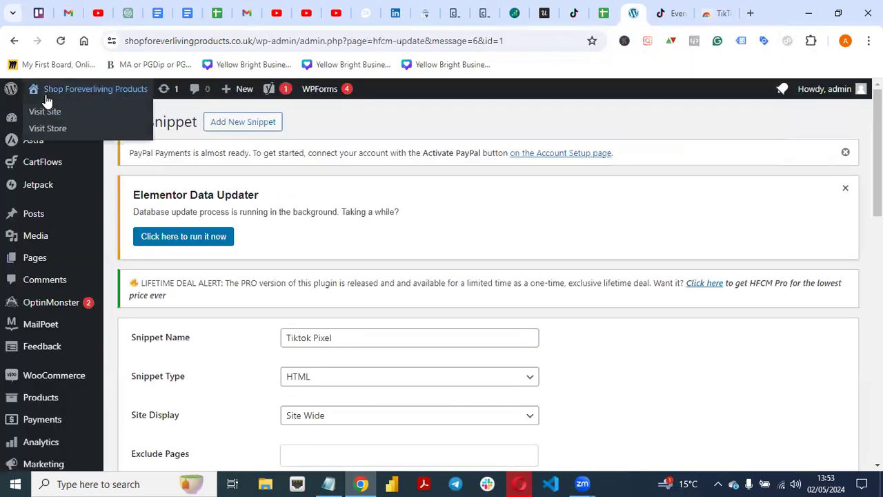
{"action": "left_click", "coordinate": [45, 112]}
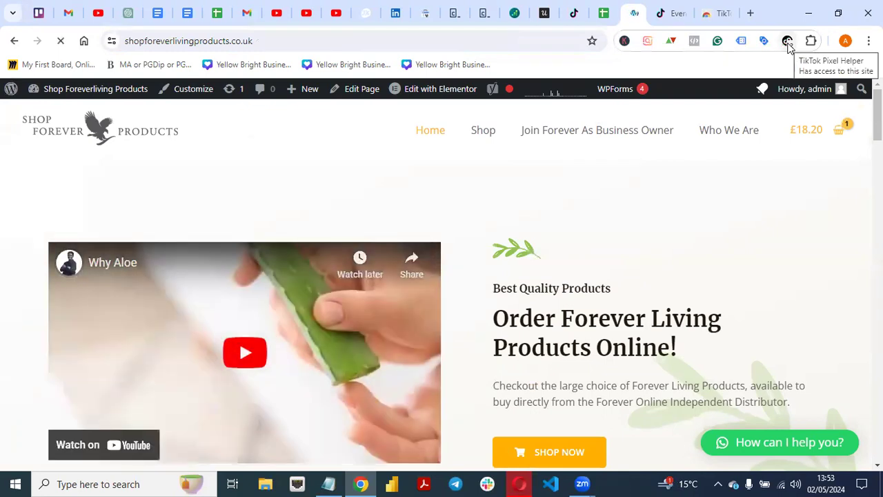
{"action": "left_click", "coordinate": [787, 41]}
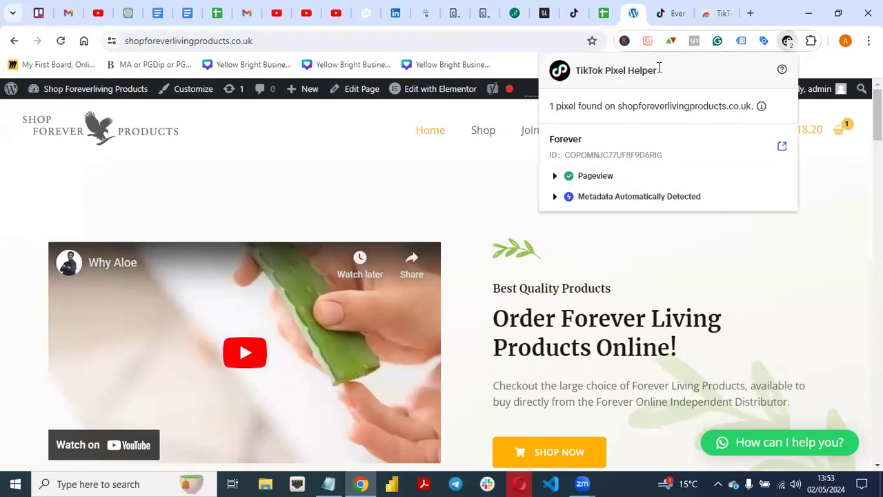
{"action": "left_click", "coordinate": [672, 15]}
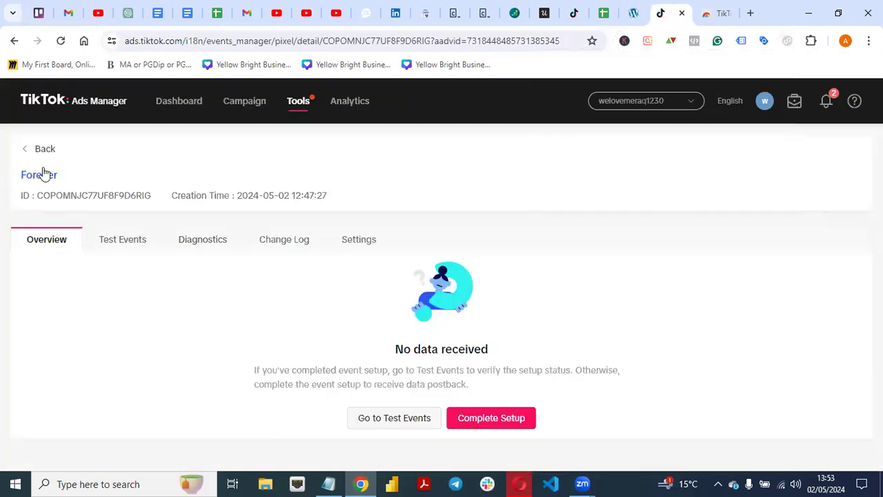